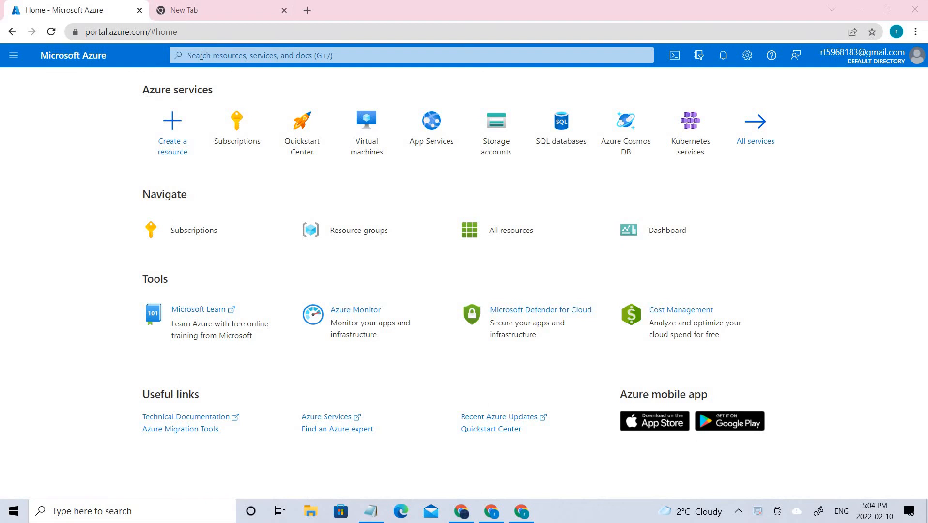
# Browse the full Azure service catalogue and open SQL databases from the Databases category
pyautogui.click(201, 55)
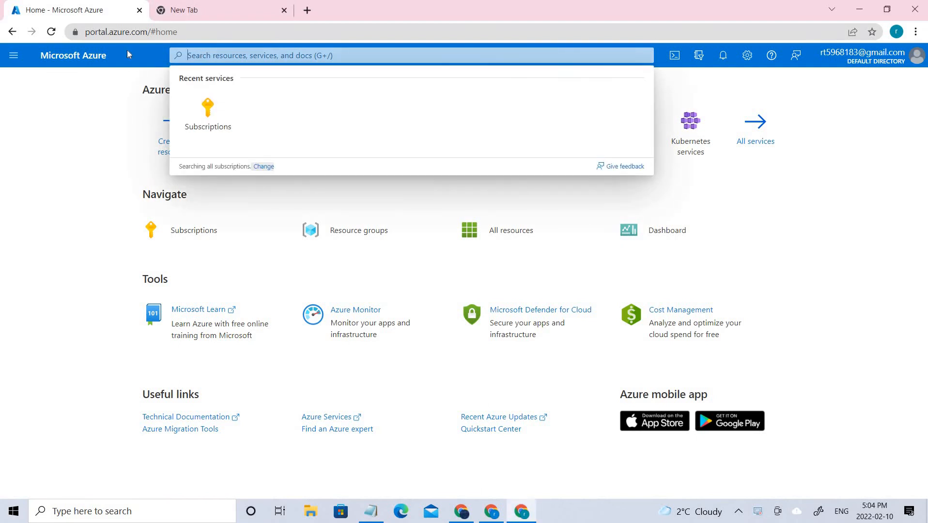
pyautogui.click(14, 56)
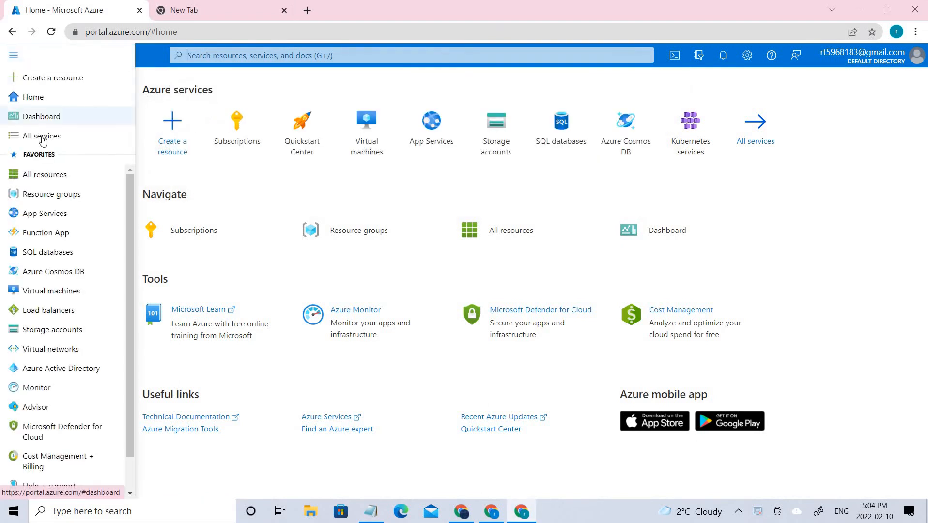
pyautogui.click(42, 136)
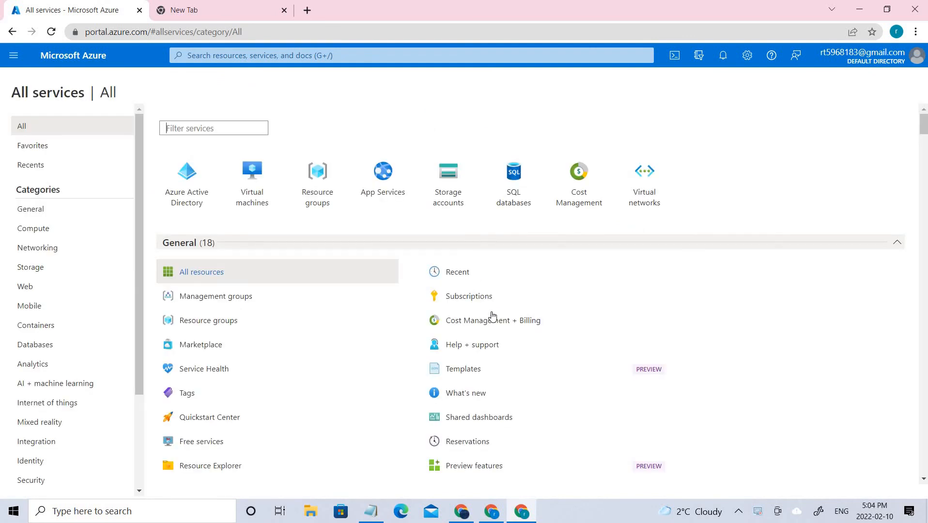
pyautogui.scroll(-3, 406, 324)
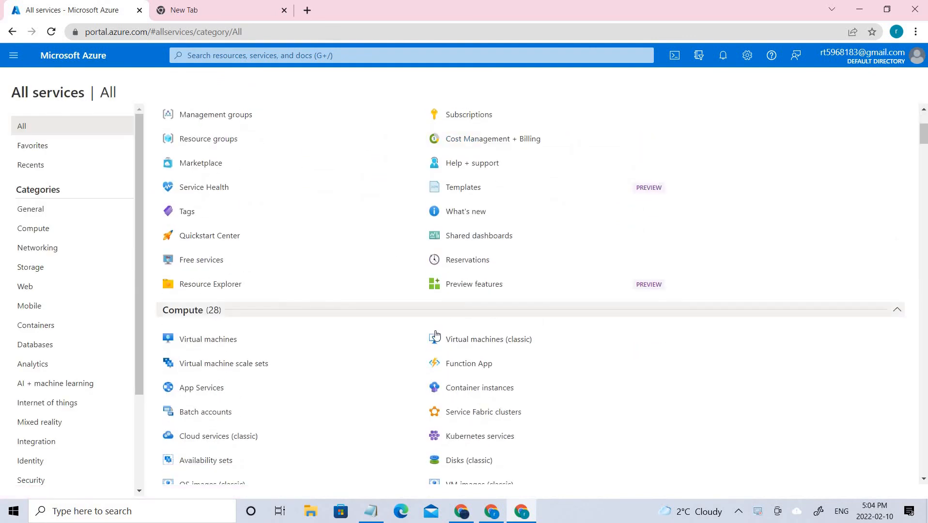
pyautogui.scroll(-11, 300, 331)
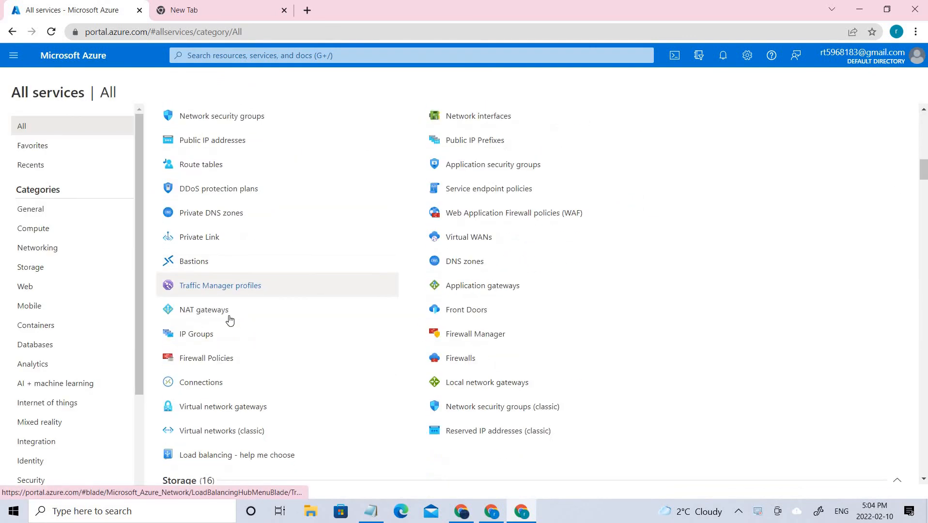
pyautogui.scroll(-5, 230, 320)
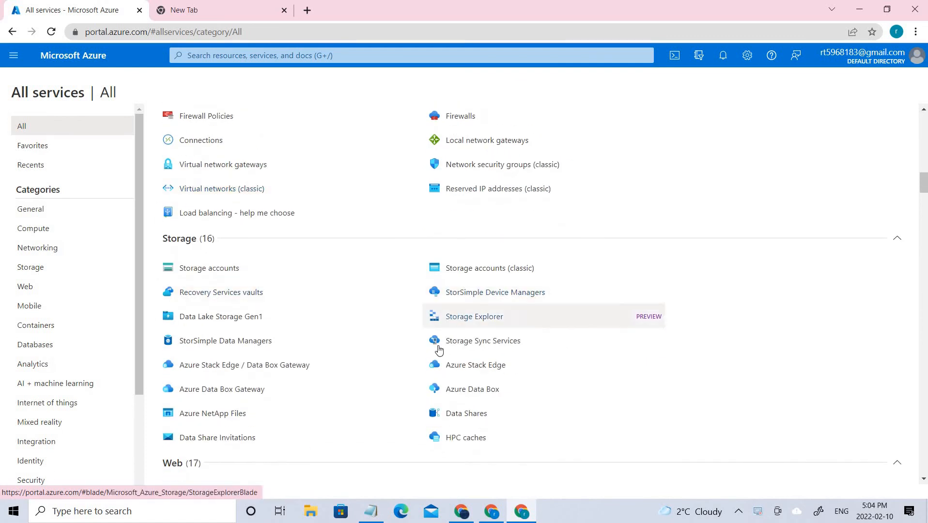
pyautogui.scroll(-4, 439, 349)
pyautogui.scroll(-3, 222, 279)
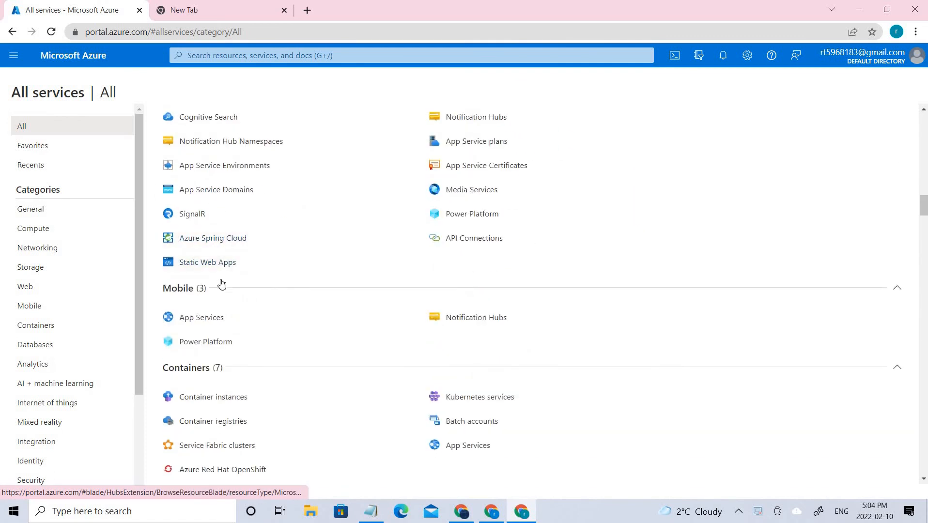
pyautogui.scroll(-5, 222, 284)
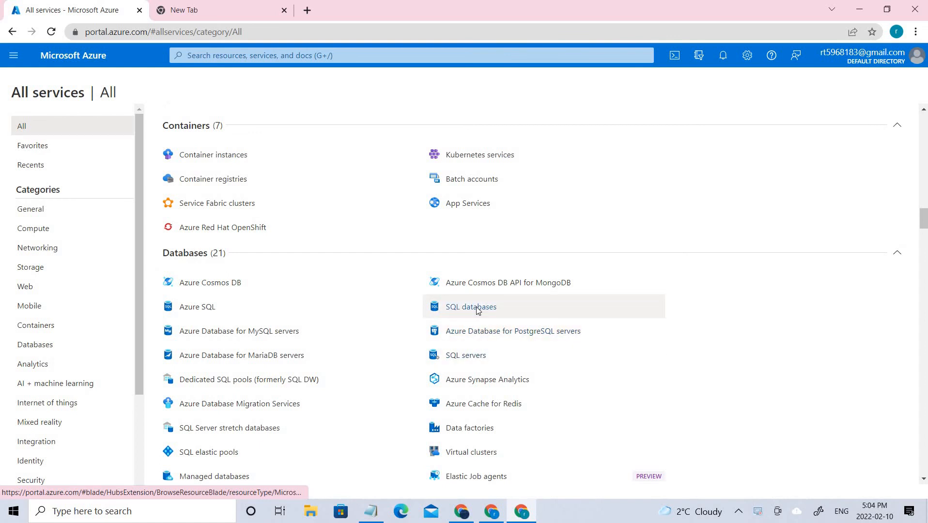
pyautogui.click(473, 307)
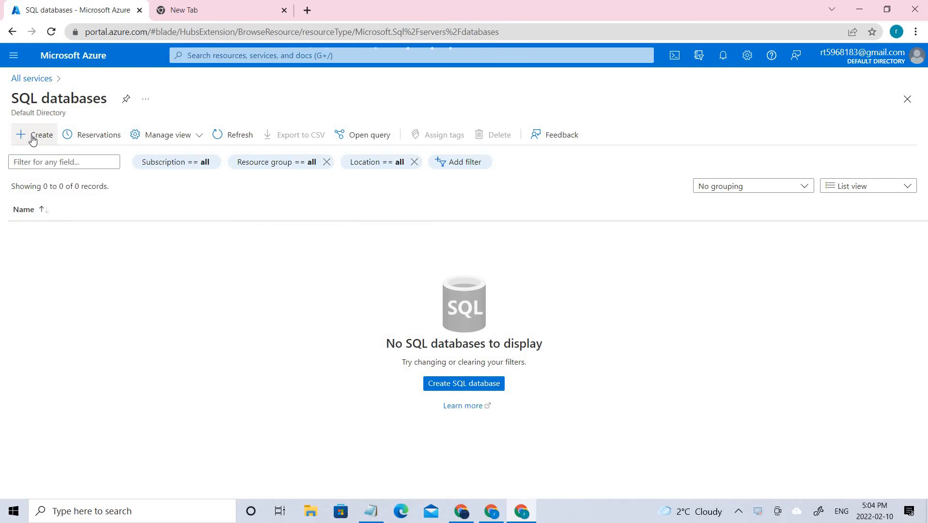
# Start creating a SQL database and add a new resource group named mrt for it
pyautogui.click(32, 139)
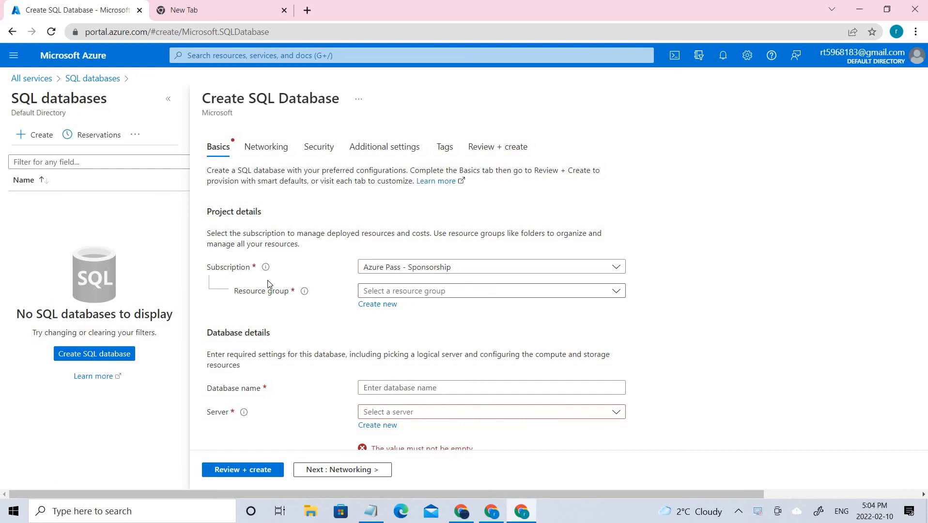
pyautogui.click(408, 293)
pyautogui.click(690, 285)
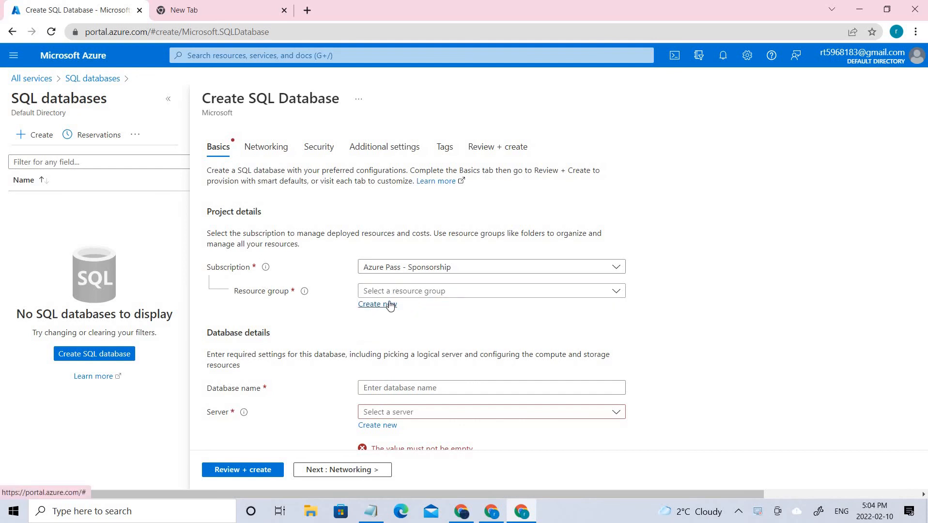
pyautogui.click(391, 305)
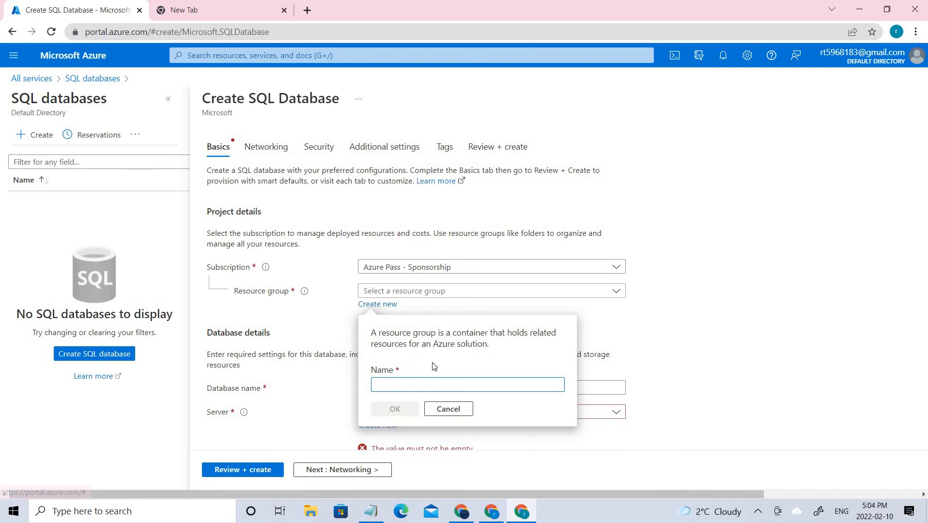
pyautogui.write('mrt')
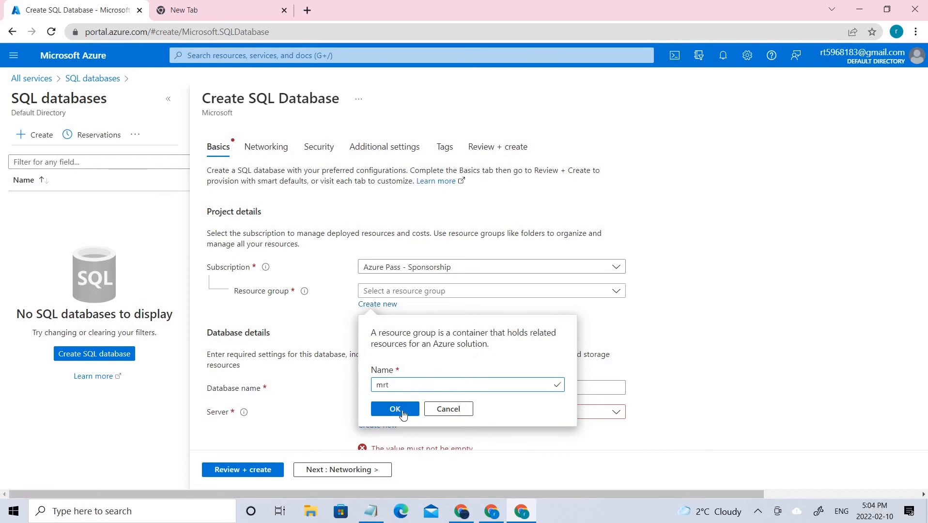
pyautogui.click(395, 410)
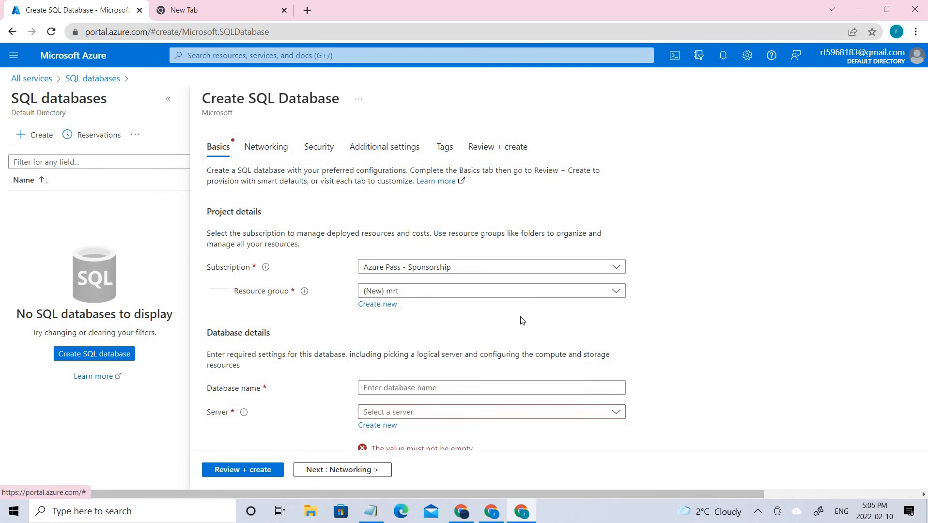
# Name the new database DB1 in the database details
pyautogui.scroll(-3, 485, 281)
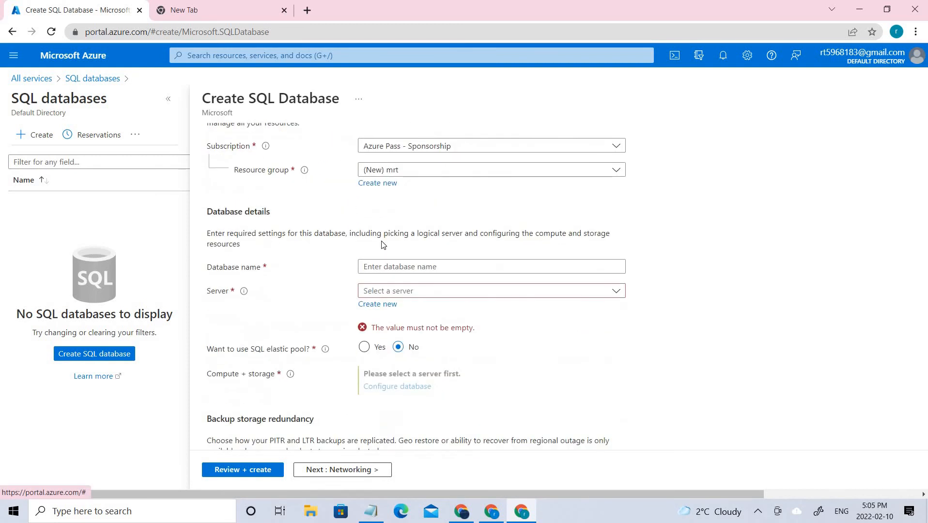
pyautogui.click(392, 268)
pyautogui.write('DB1')
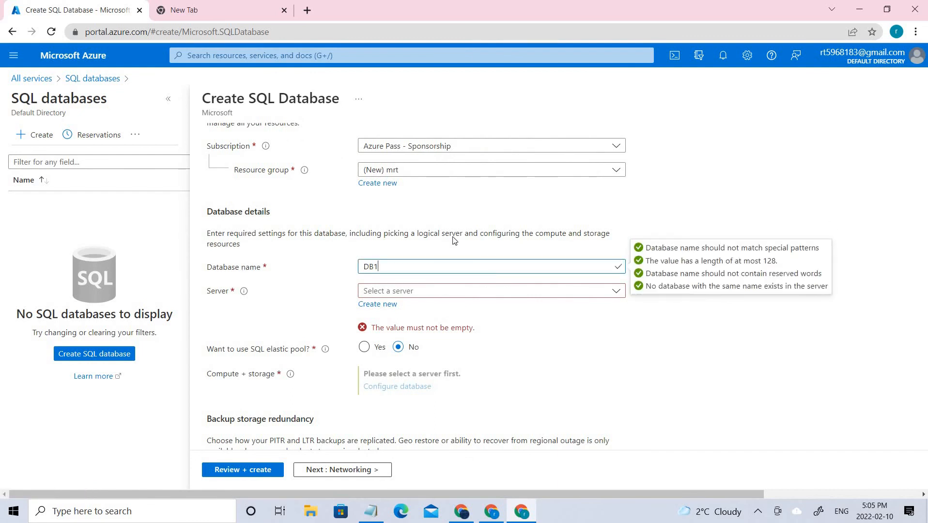
# Start a new server for the database and name it sqlservermrt
pyautogui.scroll(-1, 451, 249)
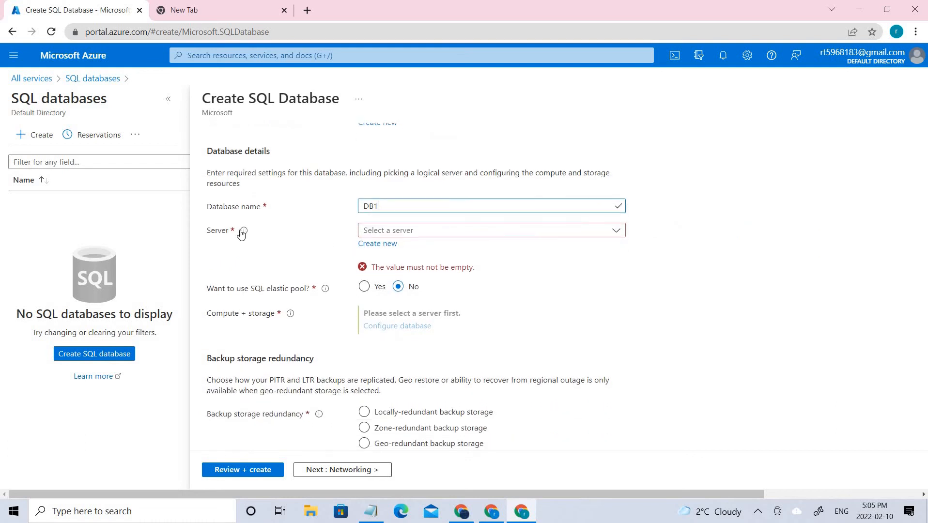
pyautogui.moveTo(245, 234)
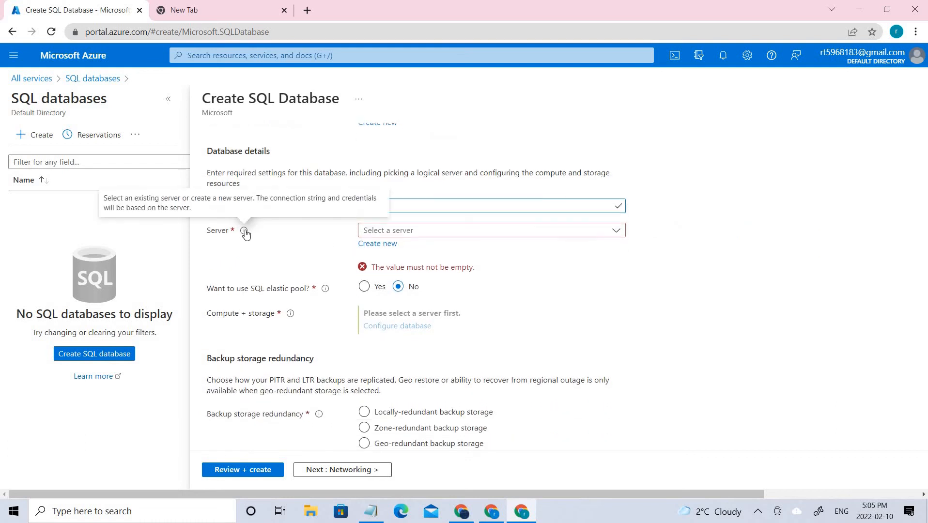
pyautogui.click(379, 245)
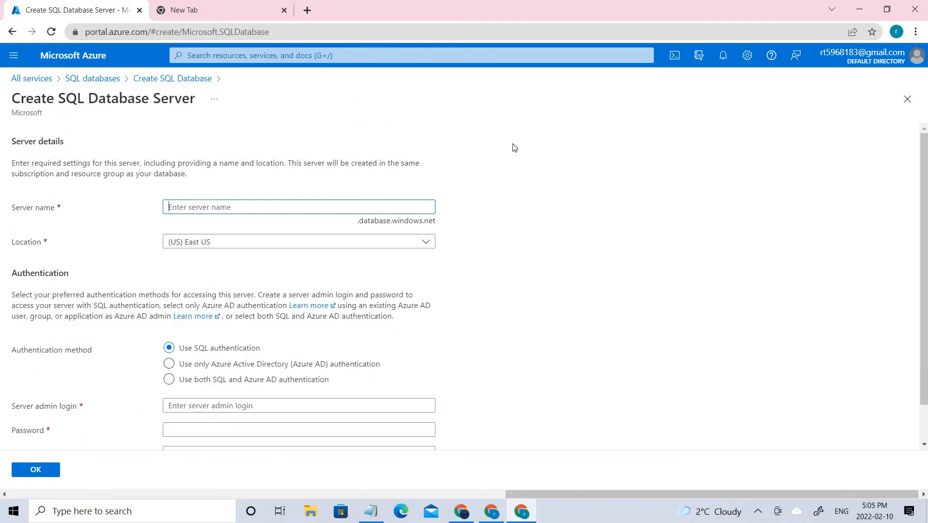
pyautogui.write('sqlservermrt')
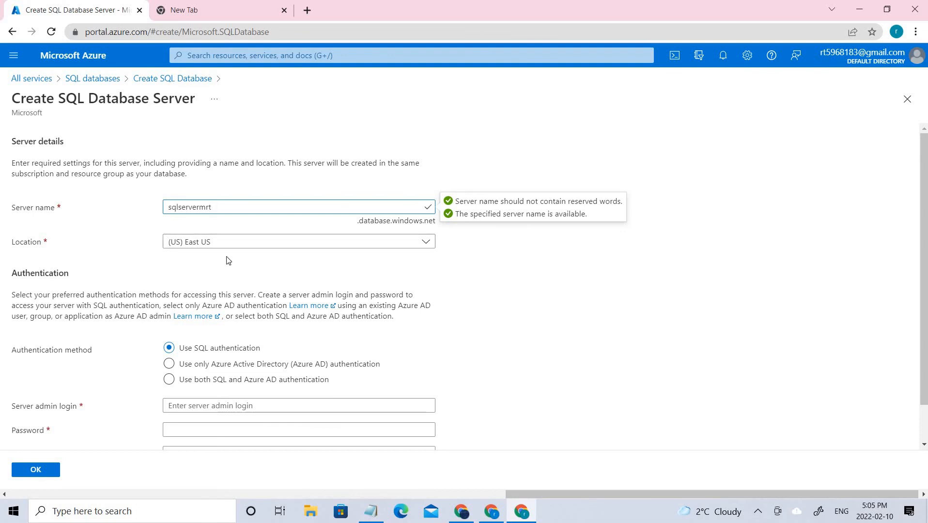
# Set the server admin login to sqluser for SQL authentication
pyautogui.scroll(-1, 188, 247)
pyautogui.scroll(-1, 188, 248)
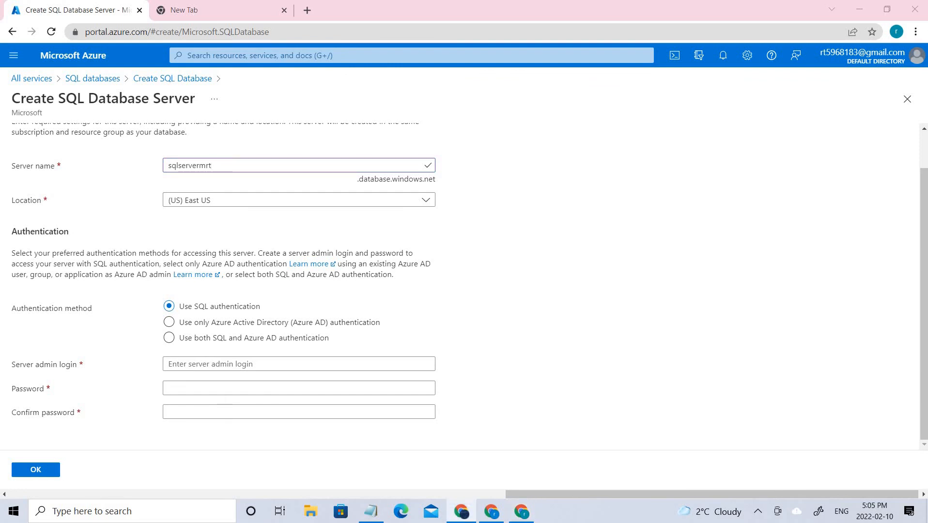
pyautogui.click(255, 363)
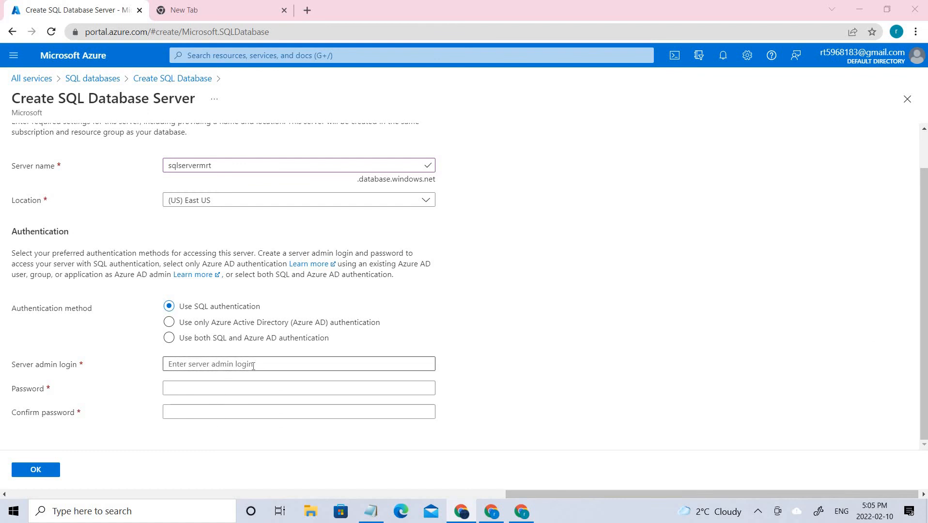
pyautogui.write('sqluser')
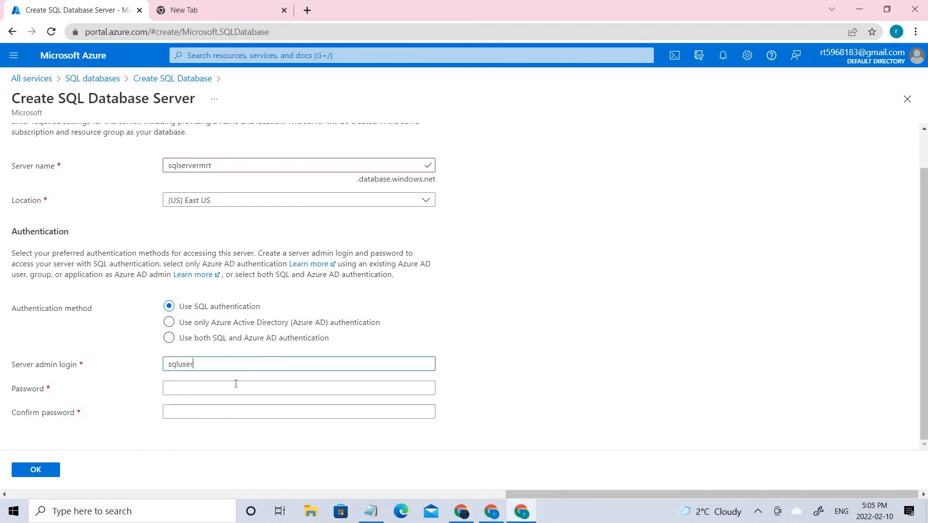
# Complete the new server by pasting and confirming its admin password, and save the login in the browser
pyautogui.click(232, 388)
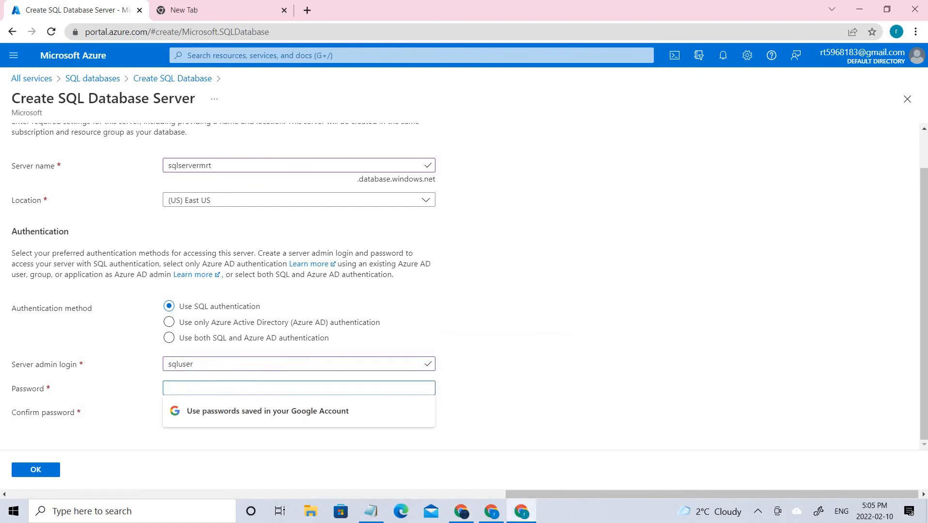
pyautogui.hotkey('alt', 'Tab')
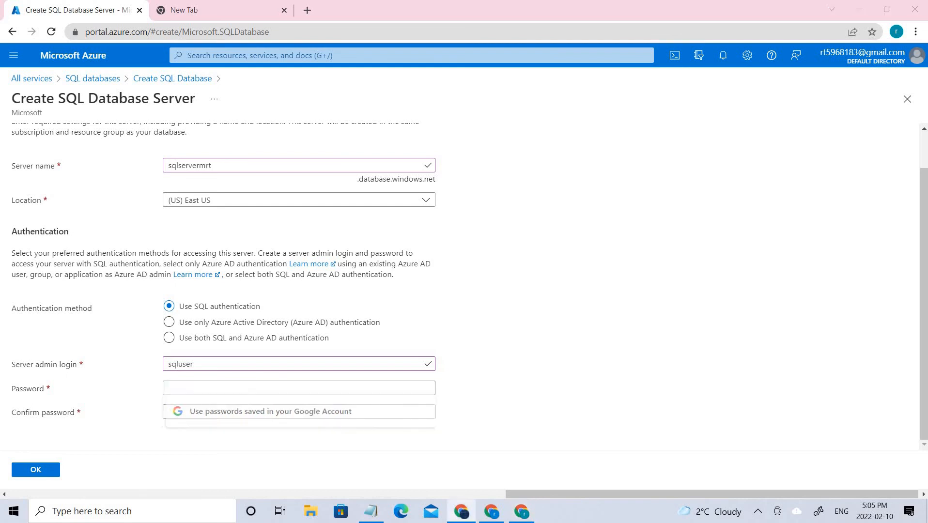
pyautogui.click(233, 392)
pyautogui.hotkey('ctrl', 'v')
pyautogui.click(233, 416)
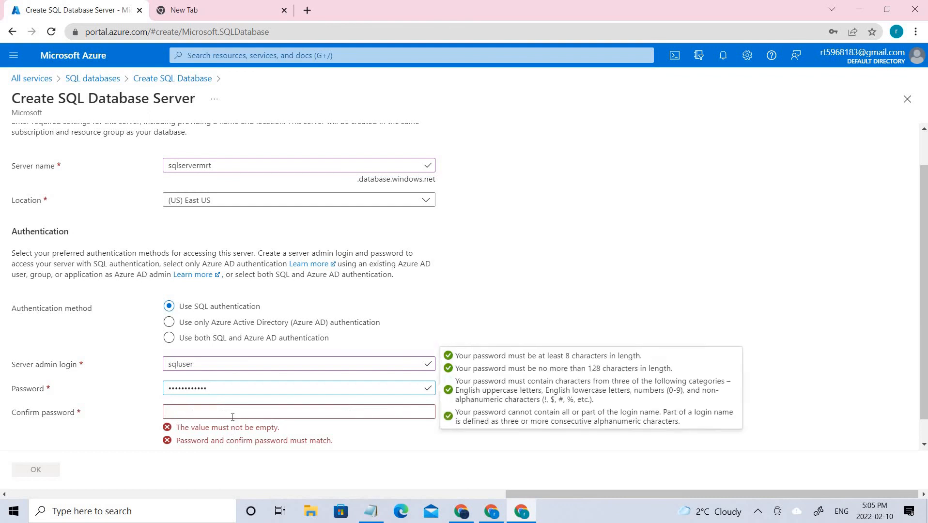
pyautogui.hotkey('ctrl', 'v')
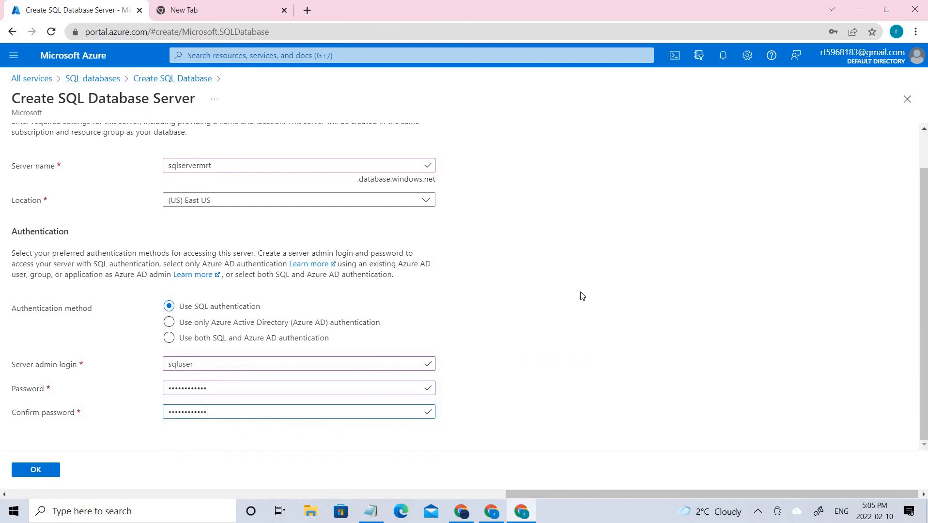
pyautogui.click(40, 473)
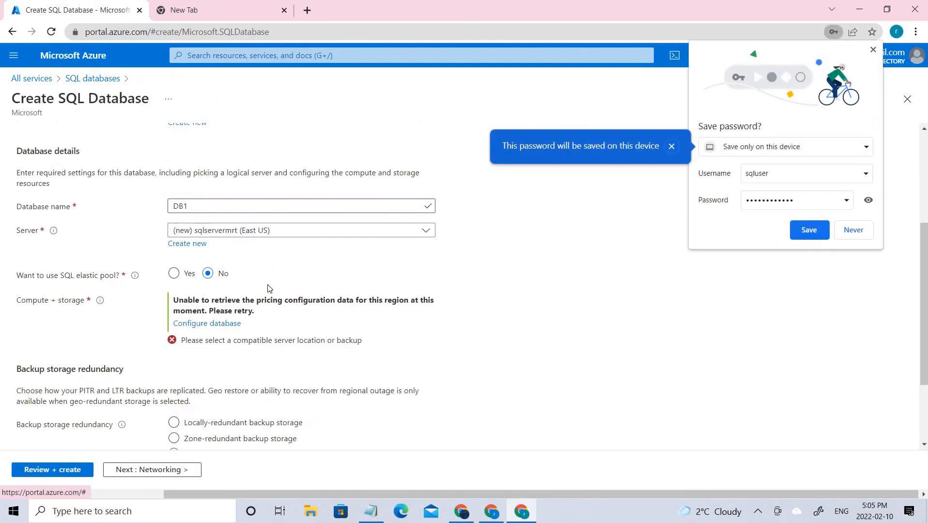
pyautogui.click(809, 230)
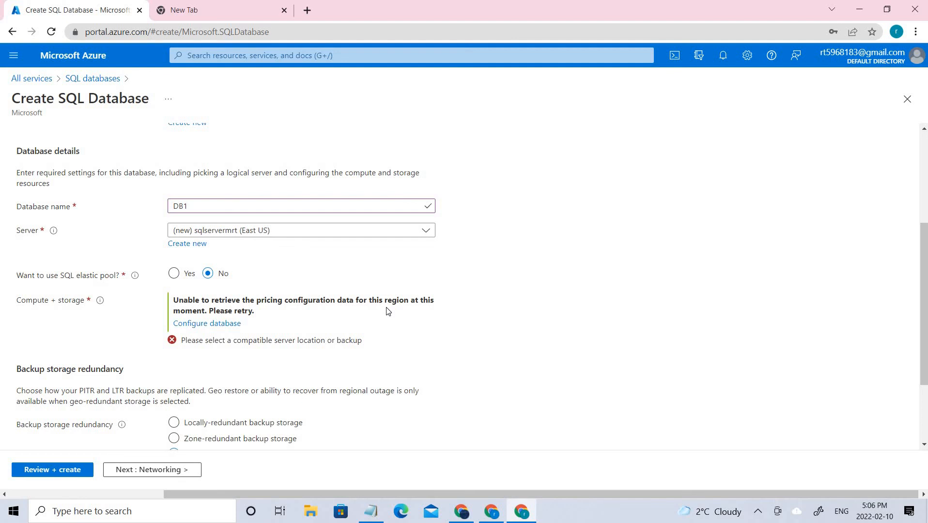
# Review the compute and backup settings and reselect the new sqlservermrt (East US) server to reload the compute and storage configuration
pyautogui.scroll(-2, 352, 323)
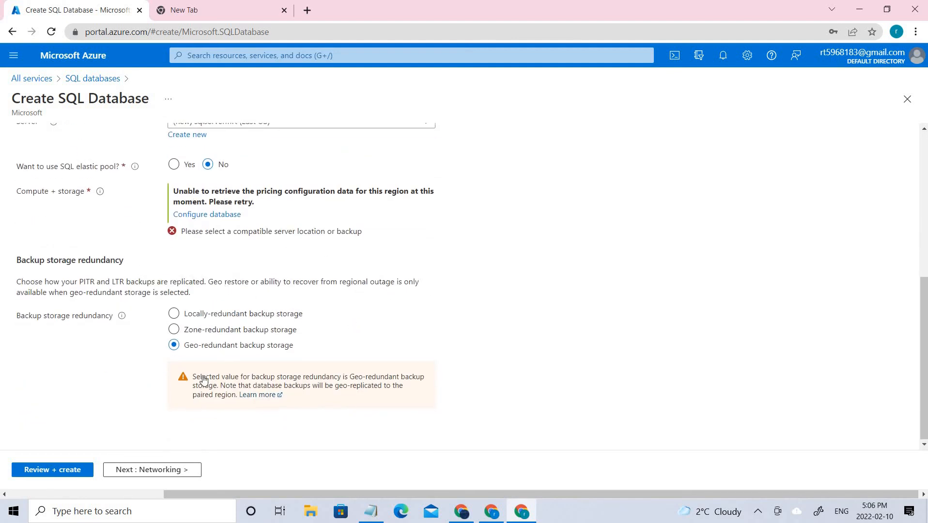
pyautogui.scroll(1, 204, 380)
pyautogui.click(223, 373)
pyautogui.scroll(2, 317, 338)
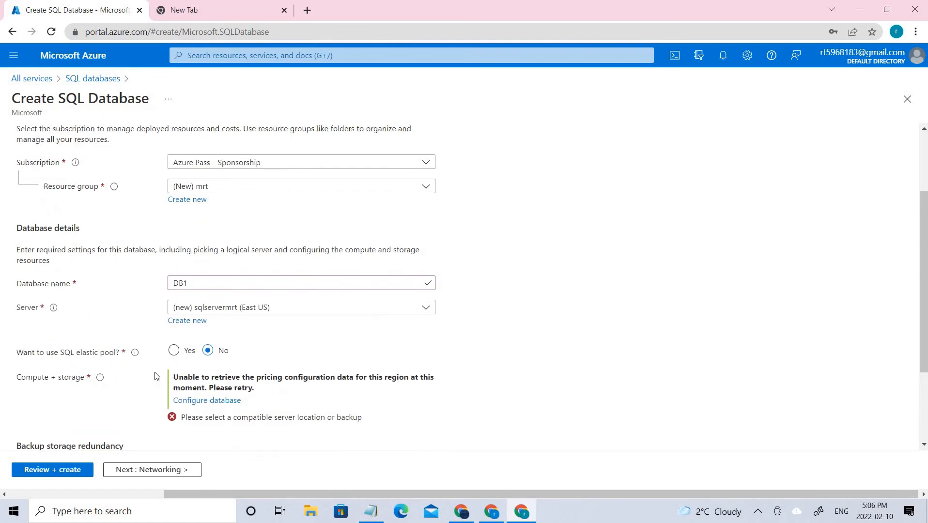
pyautogui.moveTo(100, 378)
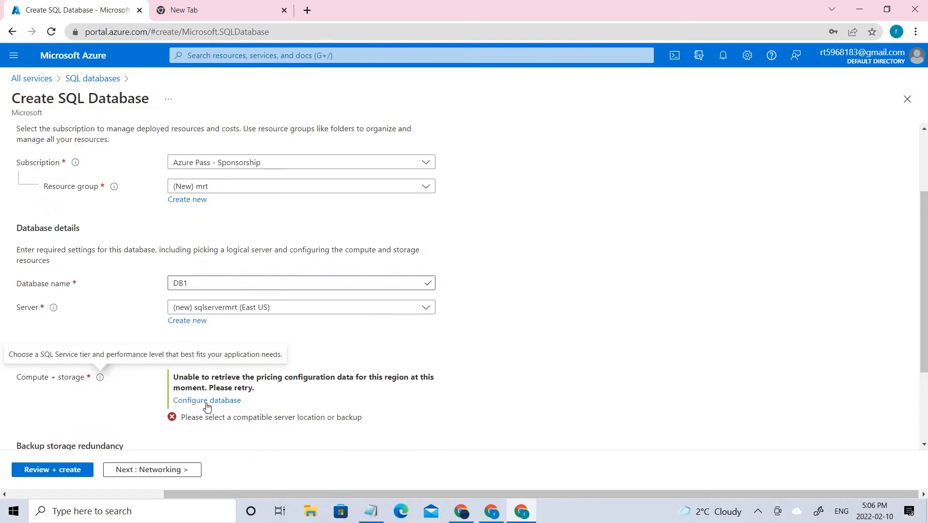
pyautogui.click(223, 311)
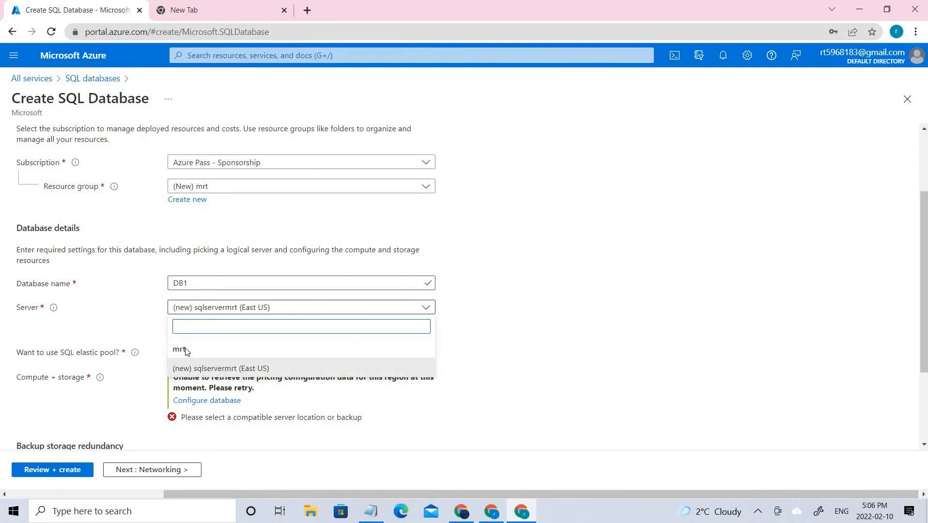
pyautogui.click(246, 368)
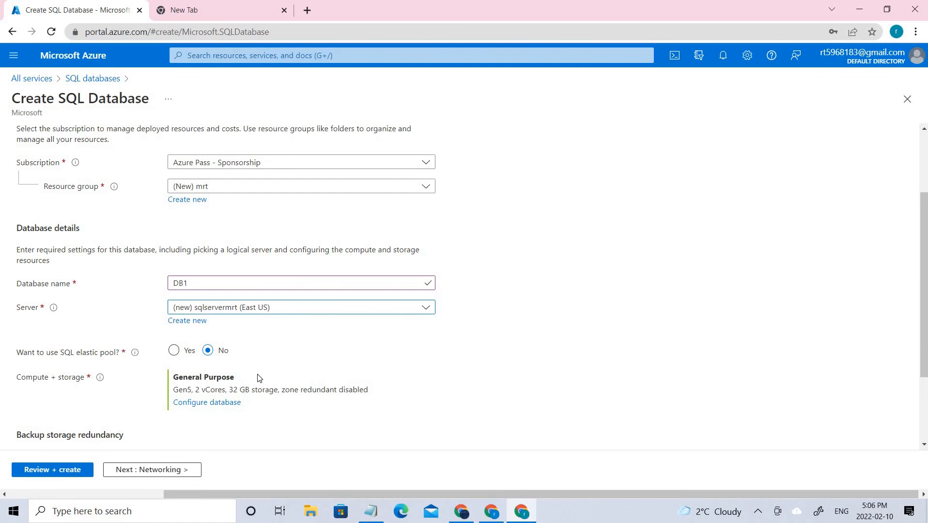
pyautogui.scroll(-3, 259, 375)
pyautogui.scroll(5, 260, 374)
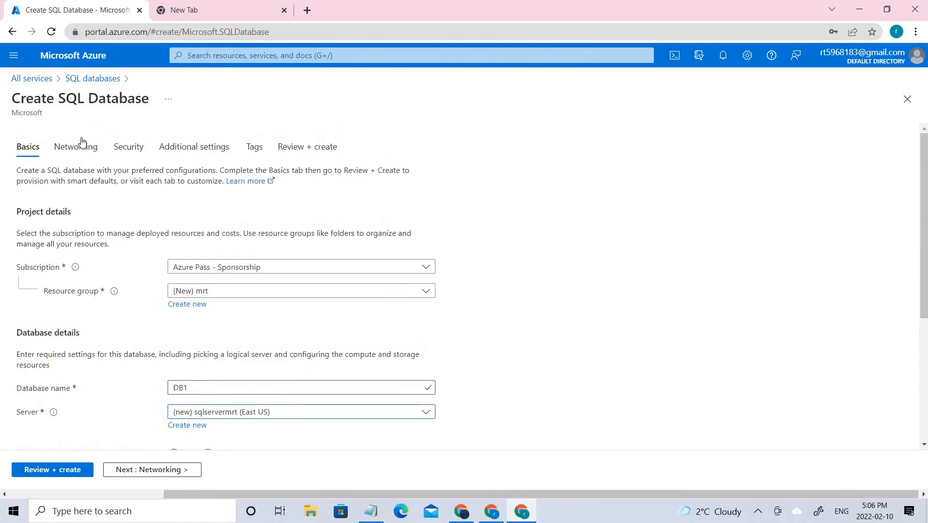
# Recheck the Basics settings of the new database, including compute and storage and backup storage redundancy
pyautogui.click(82, 142)
pyautogui.click(31, 150)
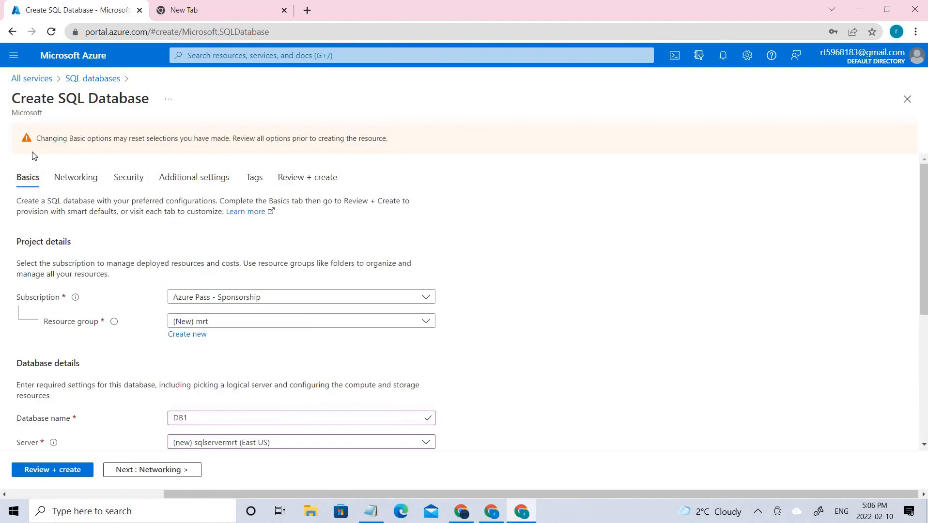
pyautogui.scroll(-3, 193, 310)
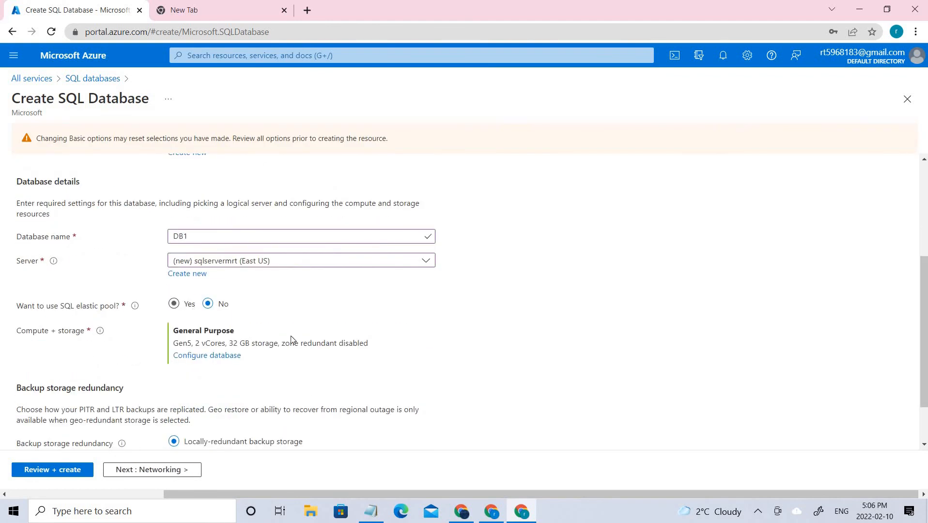
pyautogui.scroll(-1, 286, 304)
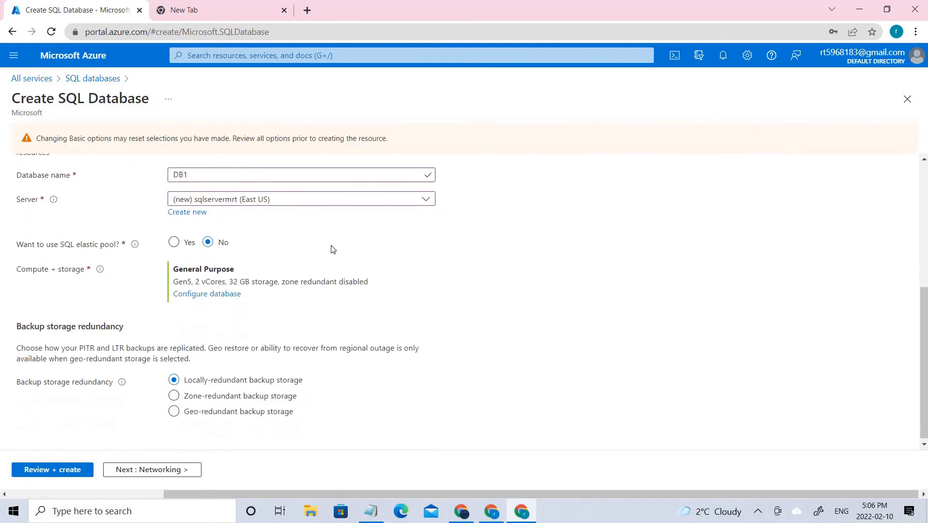
pyautogui.moveTo(189, 378); pyautogui.dragTo(305, 395)
pyautogui.scroll(5, 331, 378)
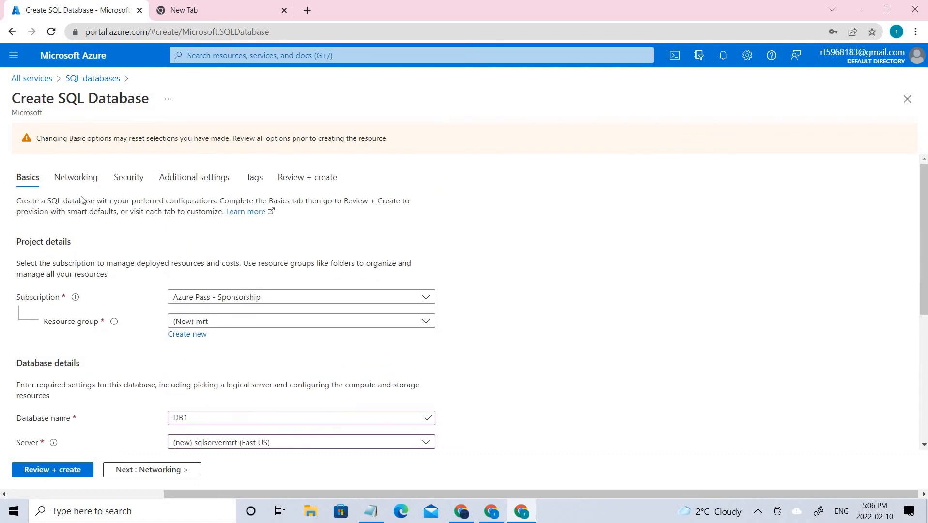
# Set the server's network connectivity to Public endpoint and allow Azure services and resources to access the server
pyautogui.click(77, 179)
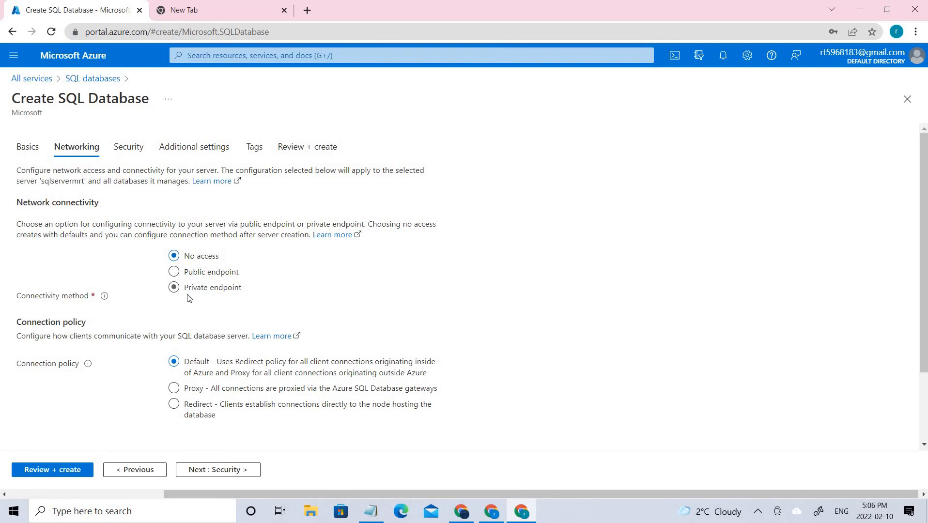
pyautogui.click(192, 272)
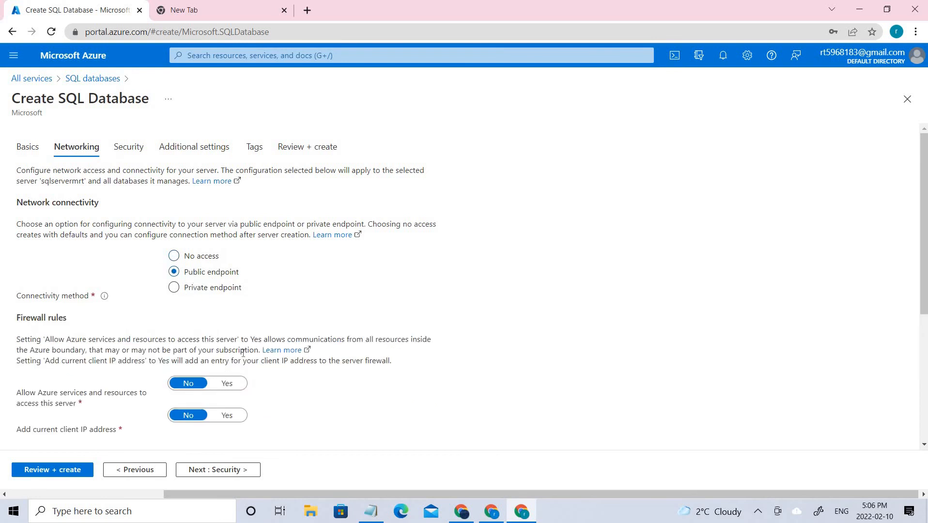
pyautogui.scroll(-2, 221, 345)
pyautogui.tripleClick(108, 287)
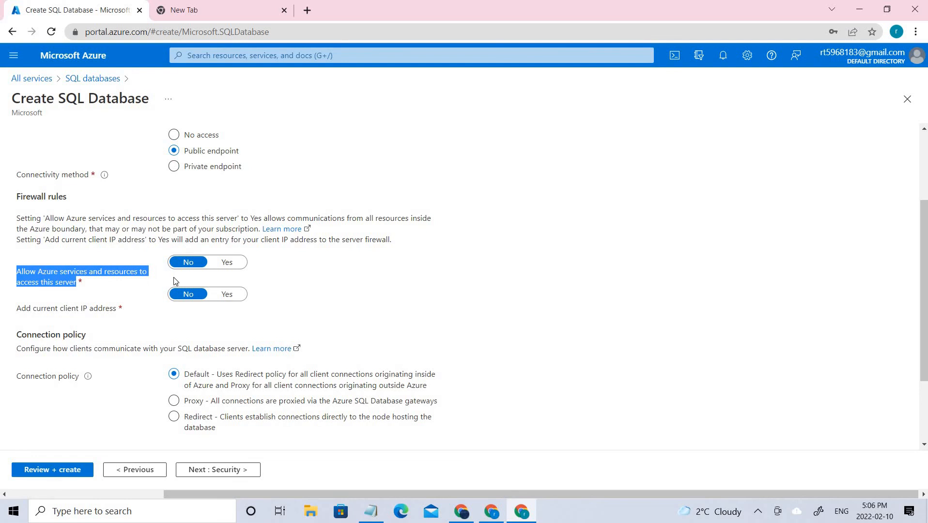
pyautogui.click(224, 268)
pyautogui.scroll(-2, 169, 356)
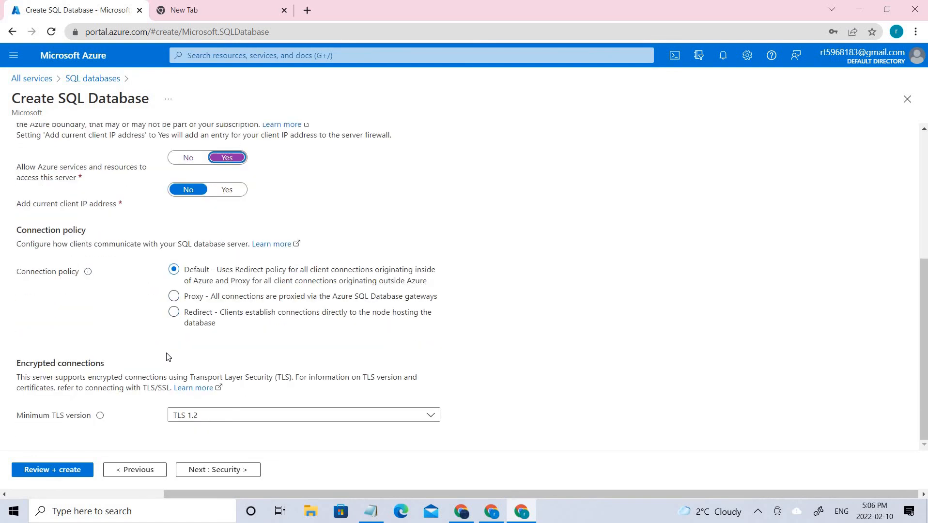
pyautogui.scroll(5, 125, 155)
# Set Microsoft Defender for SQL to Not now and look over the ledger and identity settings
pyautogui.click(127, 147)
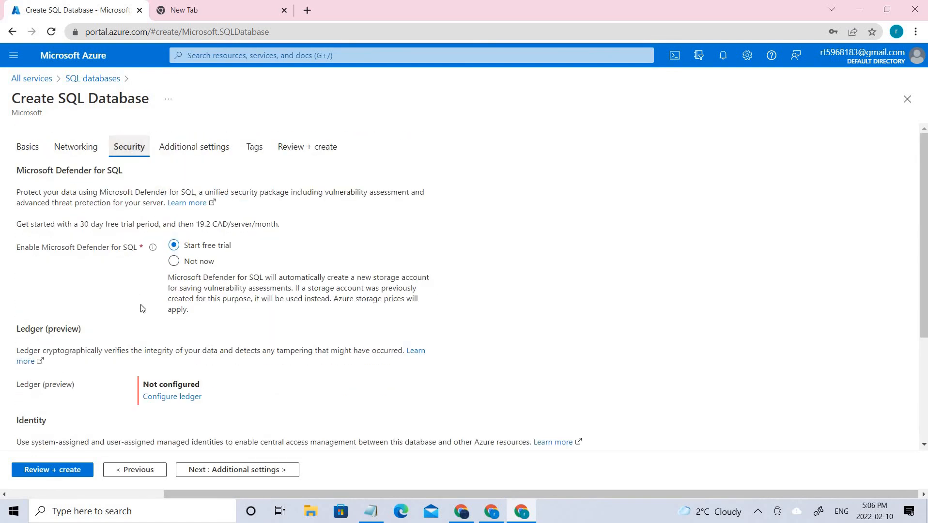
pyautogui.click(174, 261)
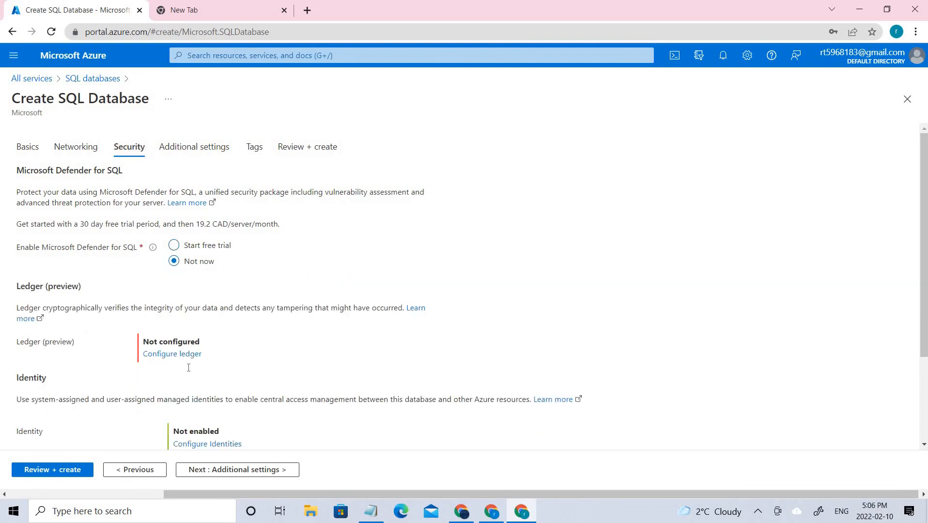
pyautogui.scroll(-3, 189, 370)
pyautogui.scroll(3, 190, 167)
# Choose Sample as the existing data to populate the new database, leaving the tags empty
pyautogui.click(195, 146)
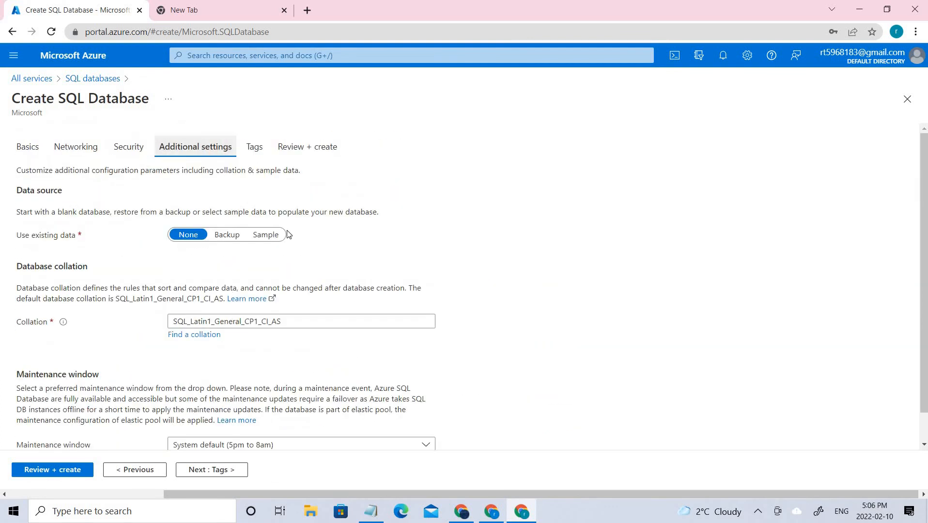
pyautogui.click(254, 235)
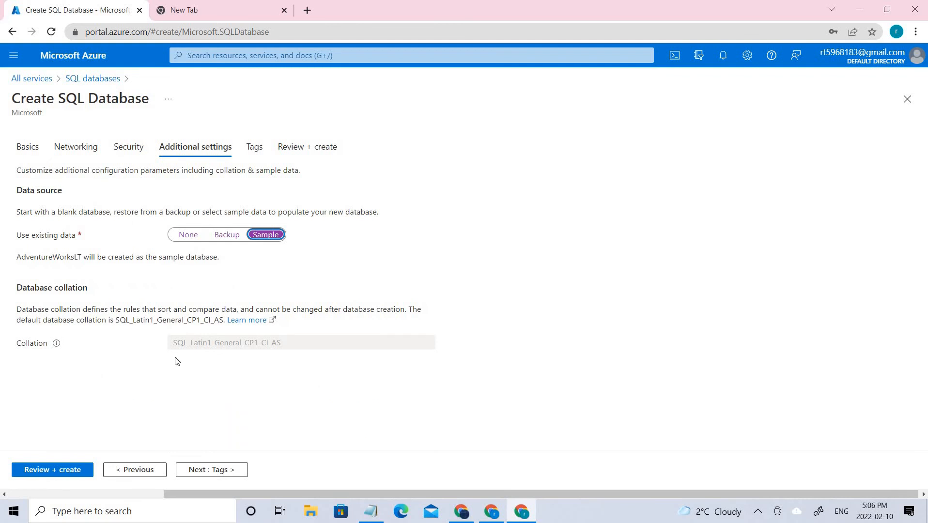
pyautogui.click(254, 148)
# Review the configuration summary and submit the creation of database DB1
pyautogui.click(292, 151)
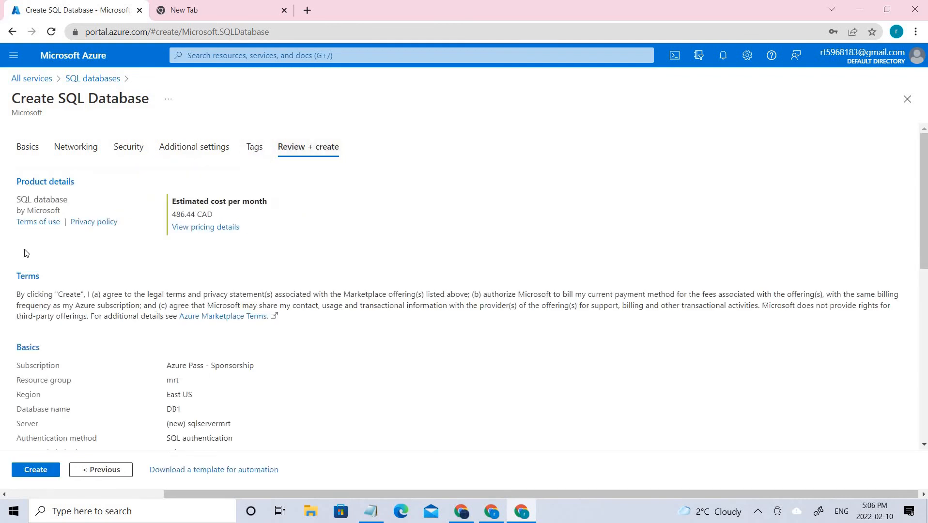
pyautogui.click(31, 470)
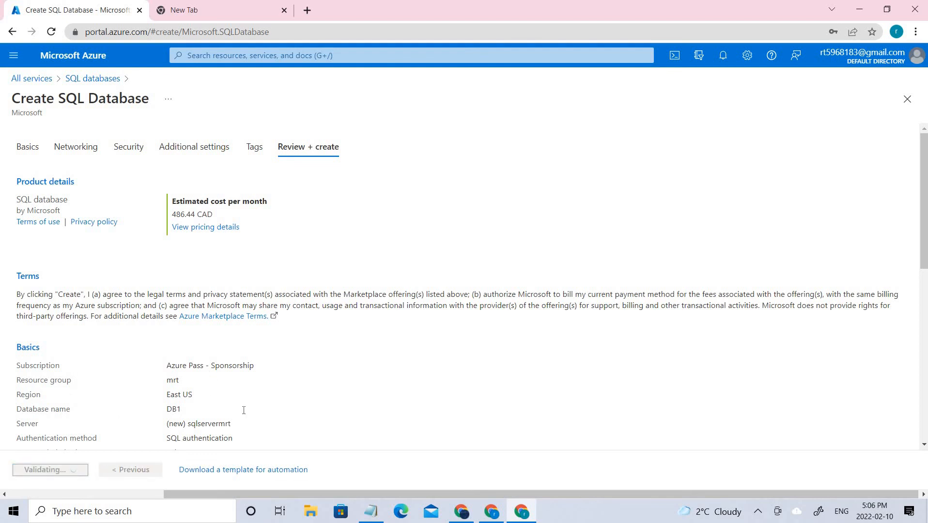
pyautogui.scroll(-1, 237, 410)
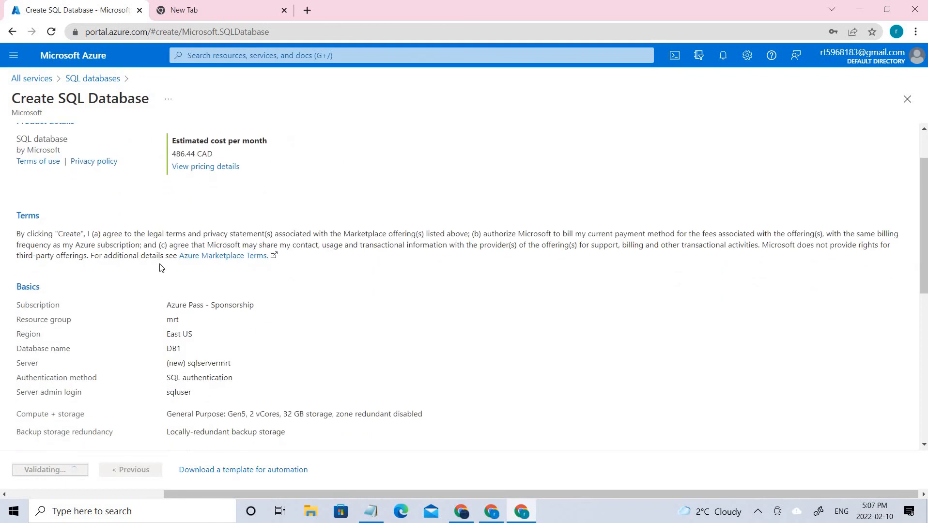
pyautogui.scroll(1, 161, 268)
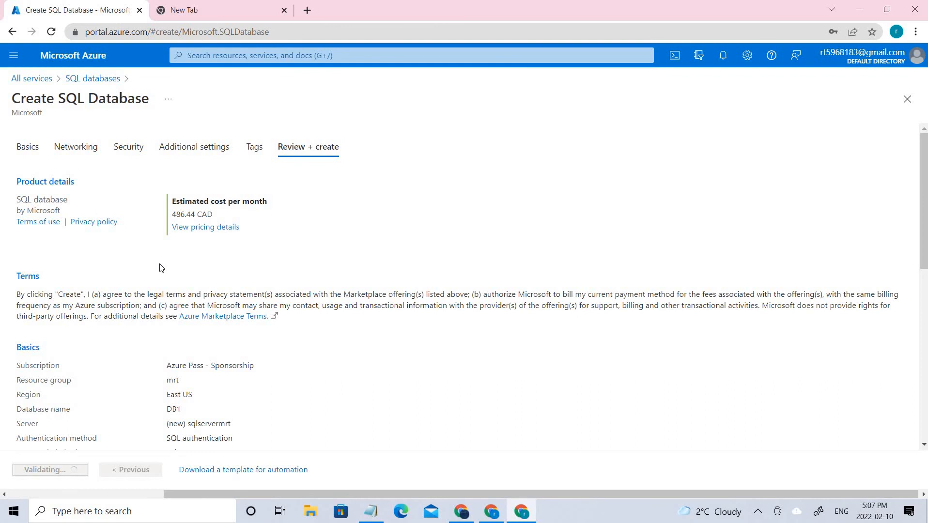
pyautogui.scroll(-5, 161, 268)
pyautogui.scroll(5, 162, 267)
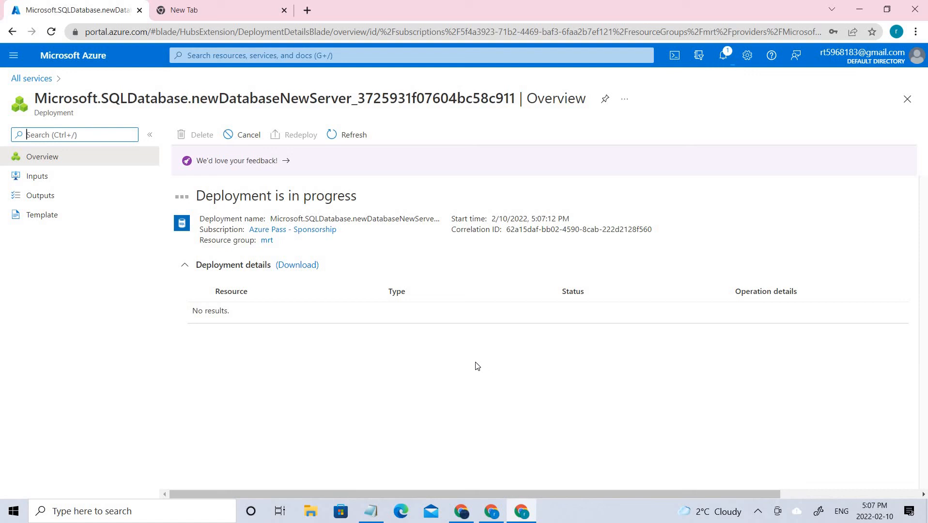
# Refresh the deployment status and open the list of all resources
pyautogui.click(343, 137)
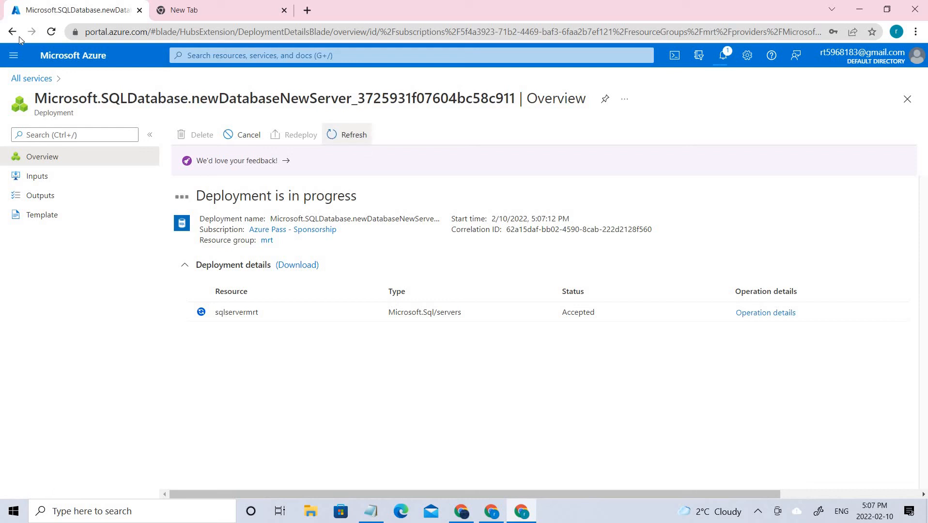
pyautogui.click(11, 56)
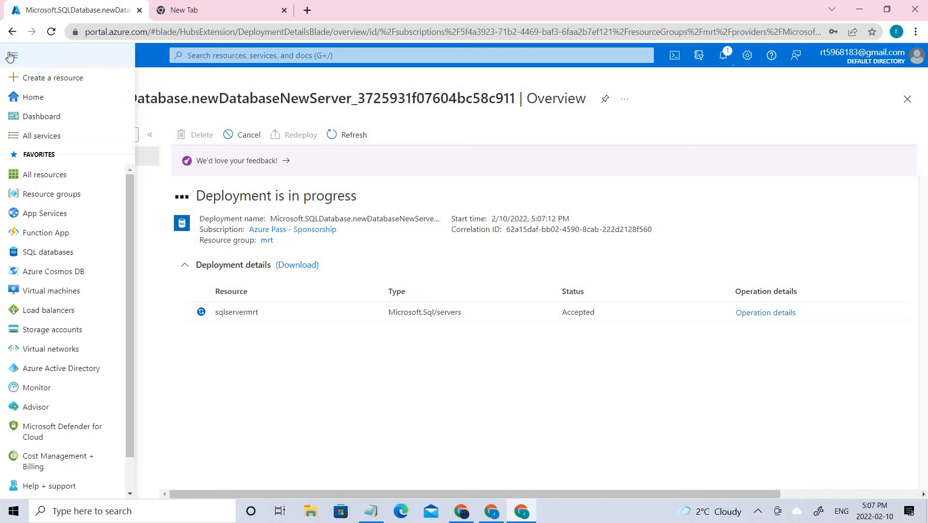
pyautogui.click(45, 175)
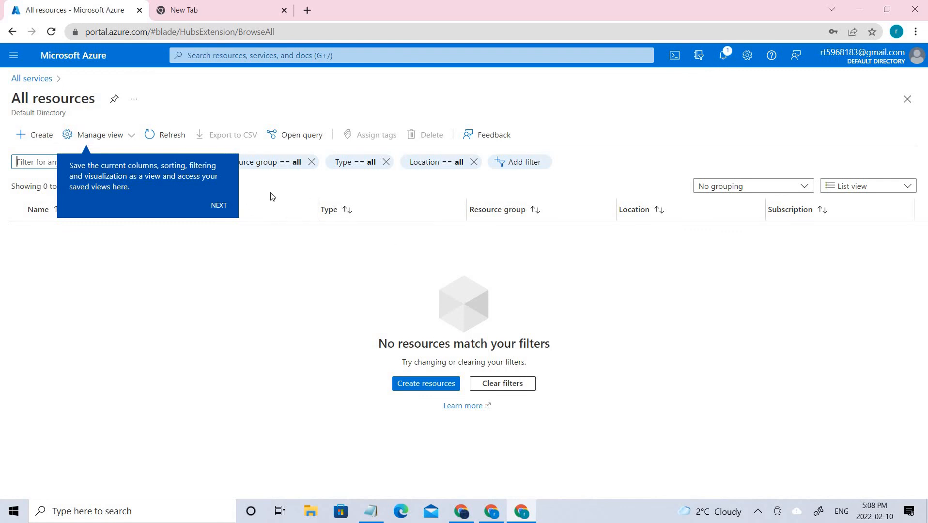
# Refresh the list of all resources repeatedly and dismiss the feature tips covering it
pyautogui.click(164, 135)
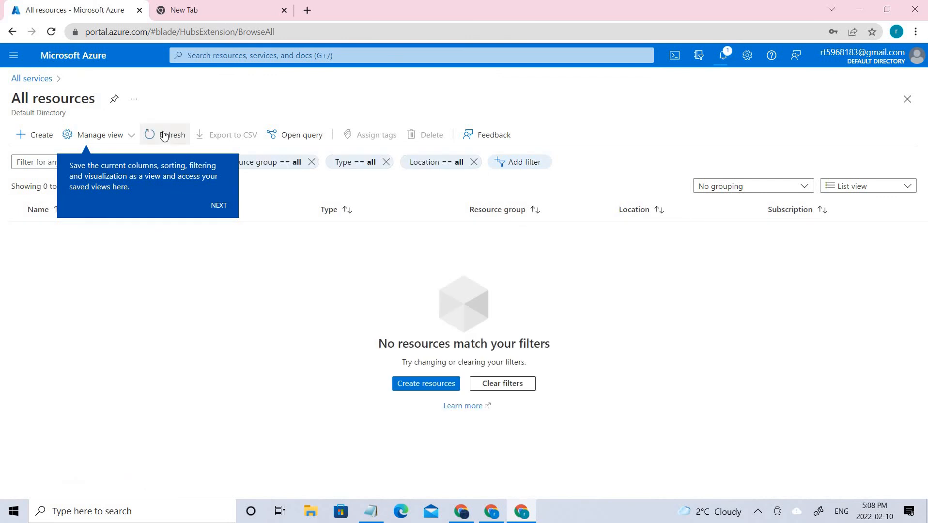
pyautogui.click(164, 135)
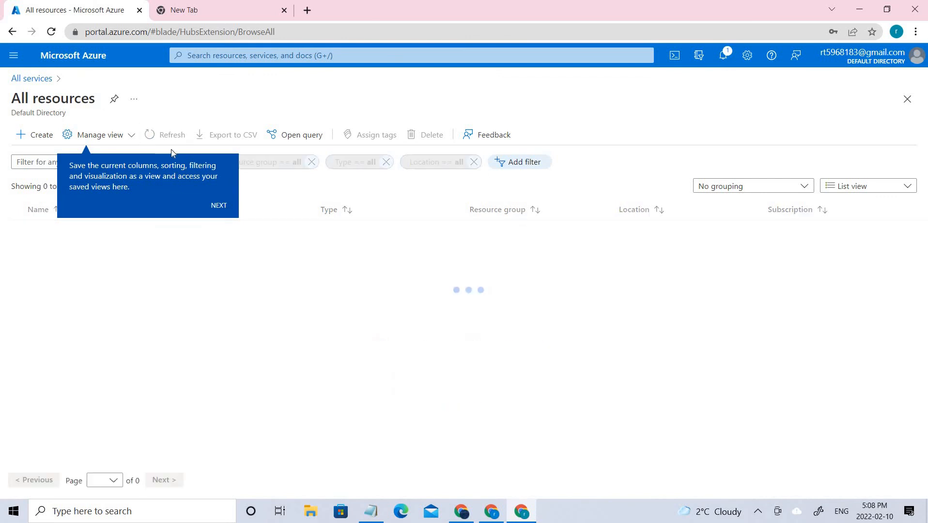
pyautogui.click(219, 207)
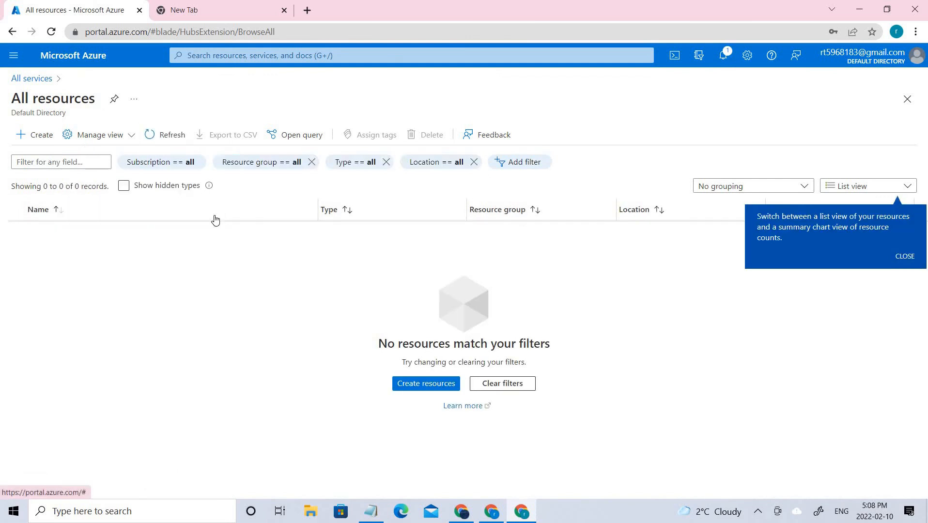
pyautogui.click(911, 258)
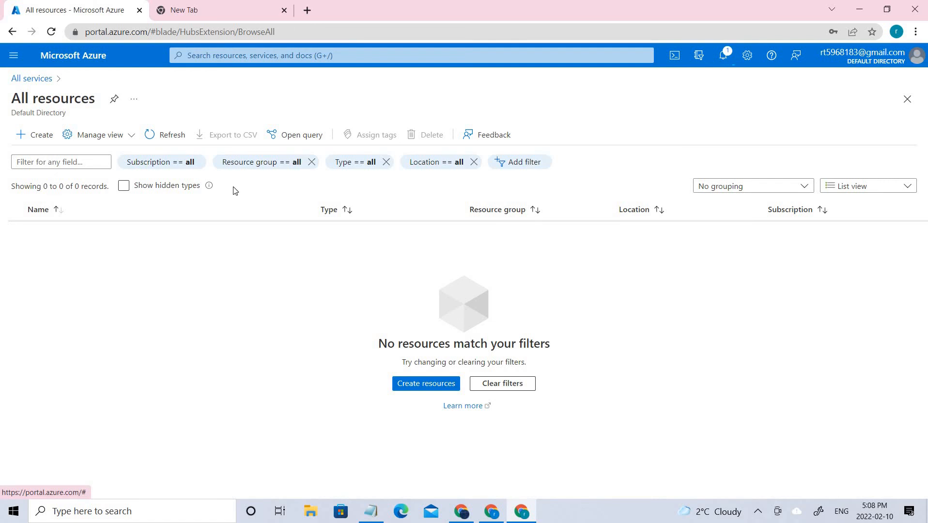
pyautogui.click(163, 139)
pyautogui.click(152, 138)
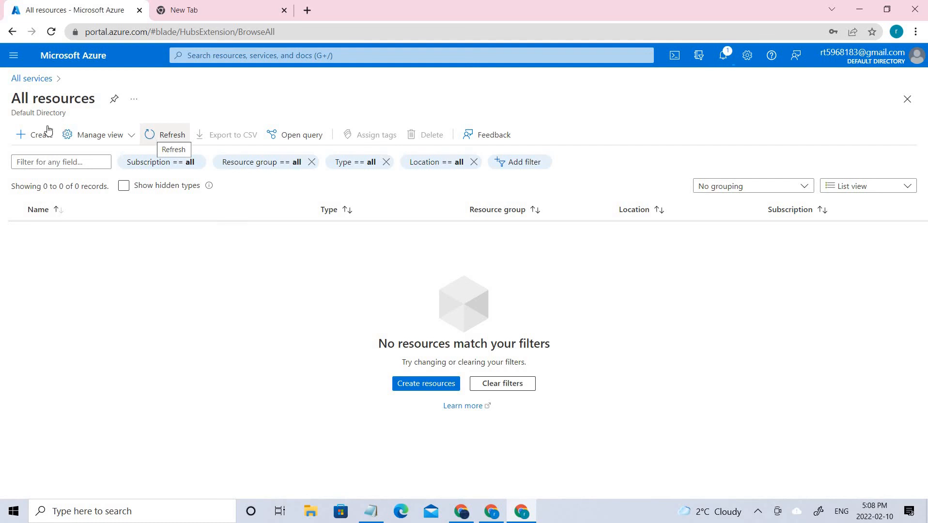
# Open the SQL databases list from all services and refresh it several times to check for the new database
pyautogui.click(34, 80)
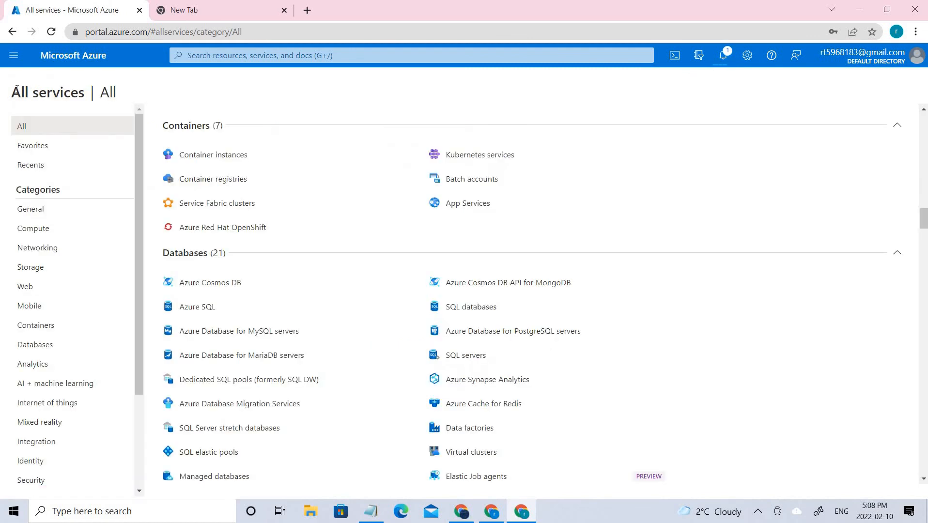
pyautogui.click(469, 306)
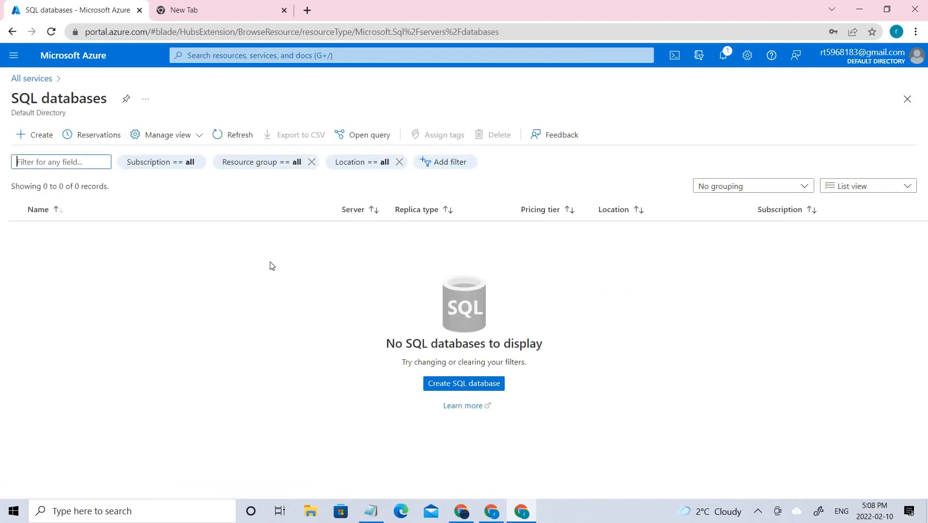
pyautogui.click(229, 134)
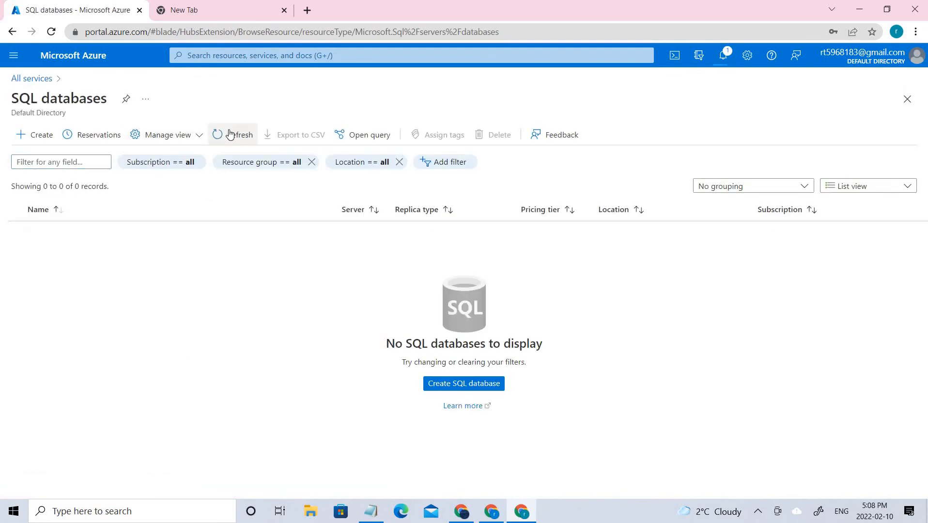
pyautogui.click(228, 134)
pyautogui.click(230, 134)
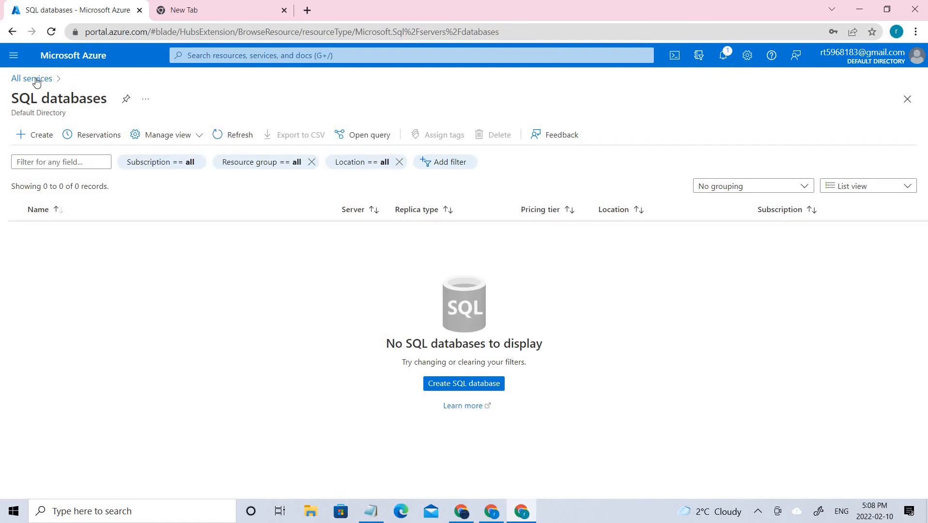
pyautogui.click(230, 135)
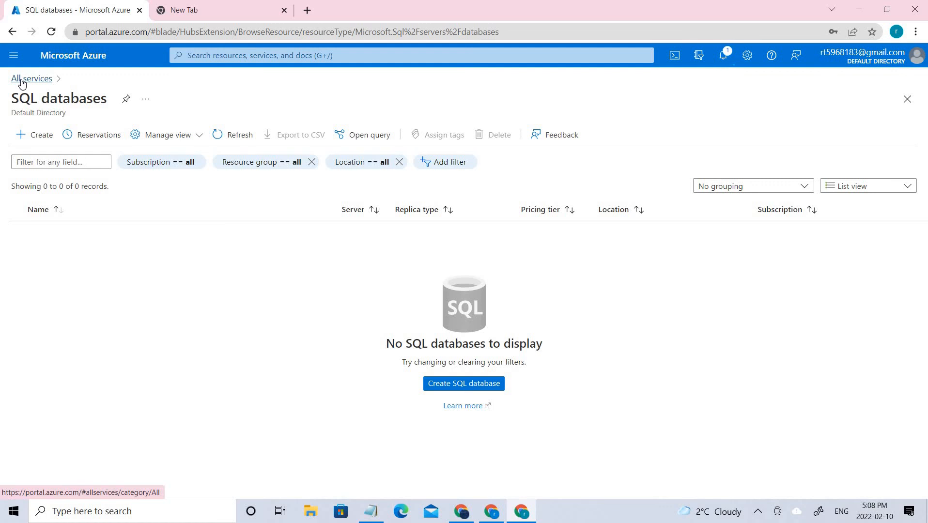
# Go back to all services and reopen the list of all resources
pyautogui.click(22, 79)
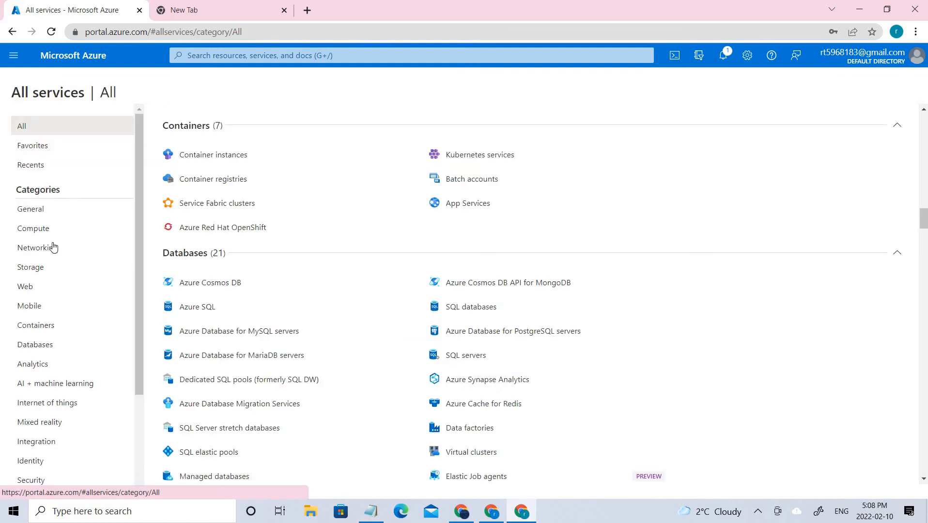
pyautogui.scroll(-3, 57, 317)
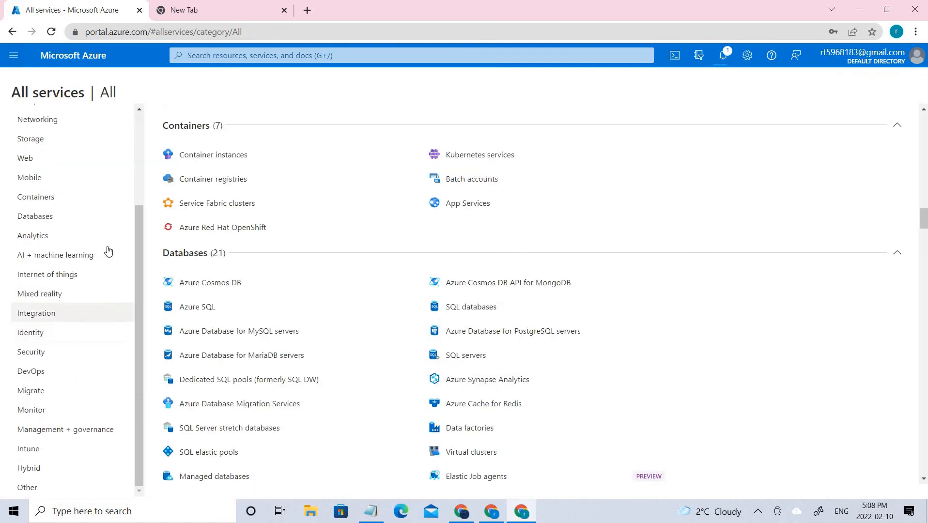
pyautogui.scroll(3, 75, 227)
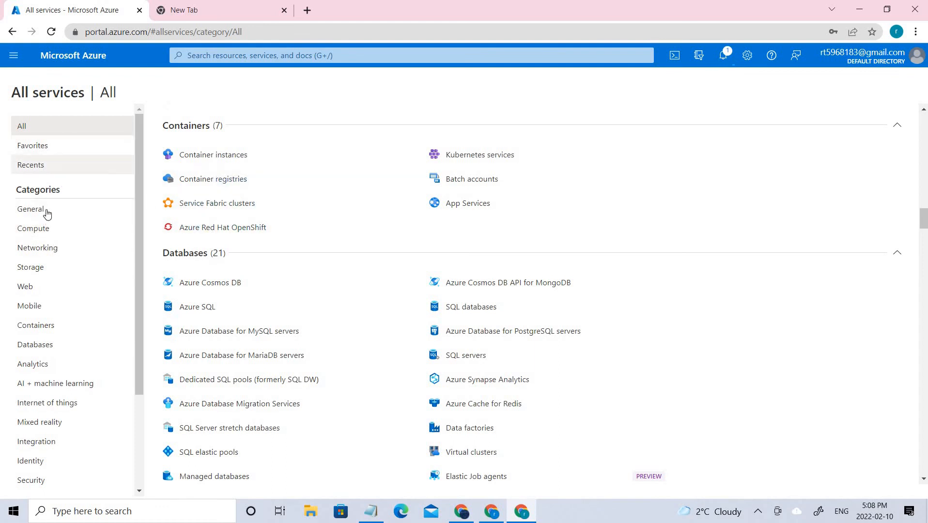
pyautogui.click(13, 55)
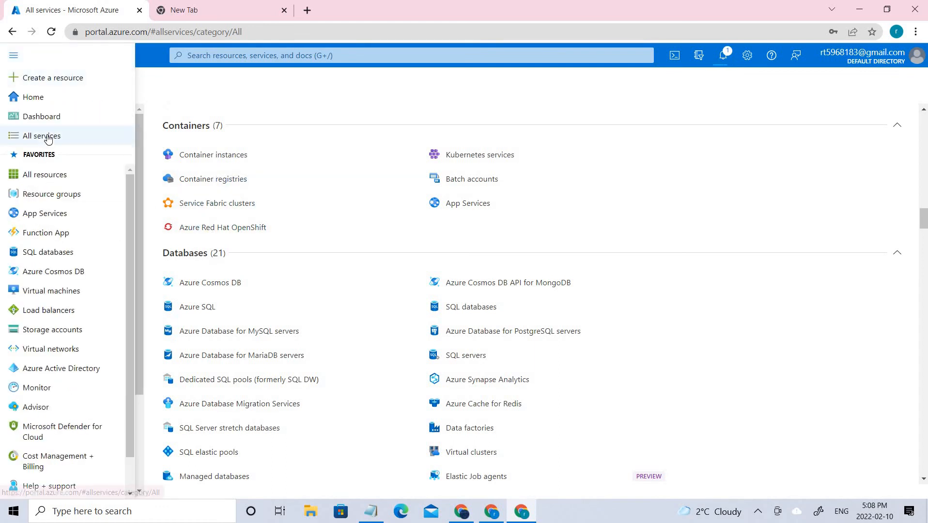
pyautogui.click(48, 138)
pyautogui.click(14, 55)
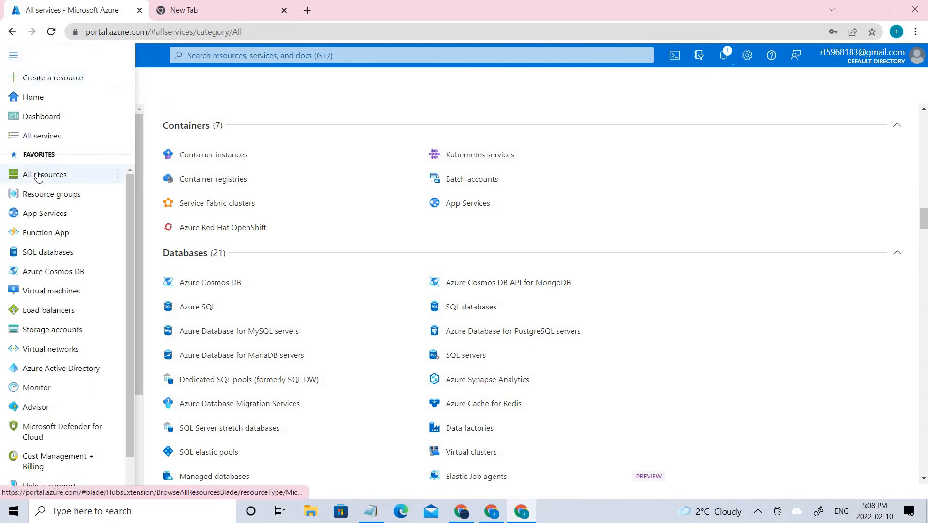
pyautogui.click(38, 176)
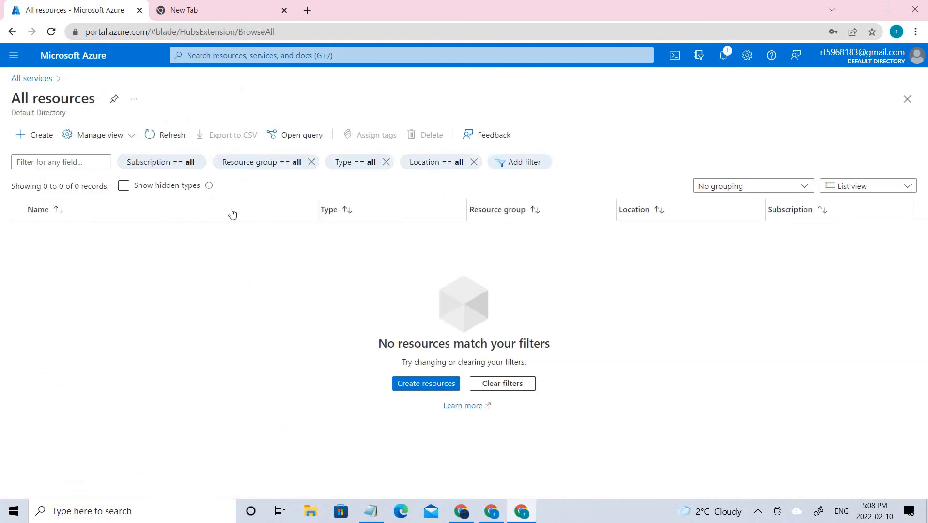
# Refresh the list of all resources several times to check for the newly deployed server and database
pyautogui.click(179, 133)
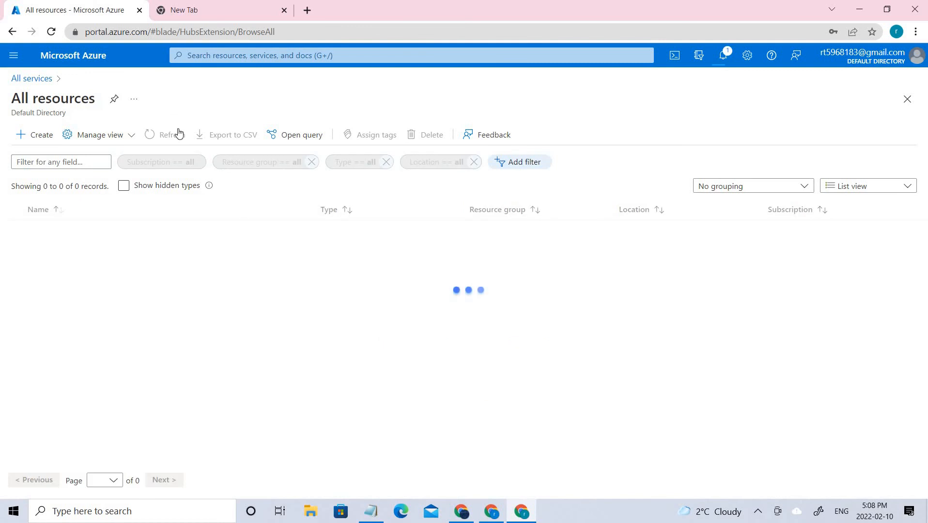
pyautogui.click(145, 189)
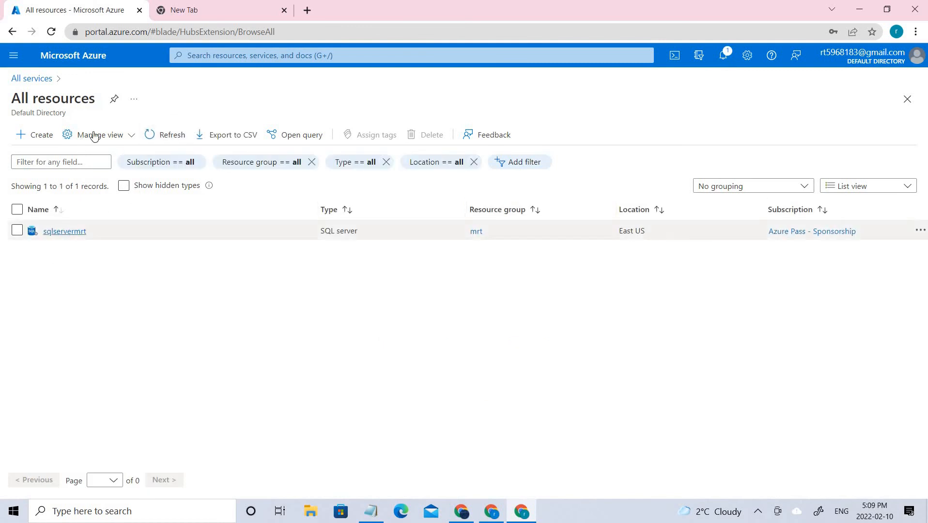
pyautogui.click(167, 135)
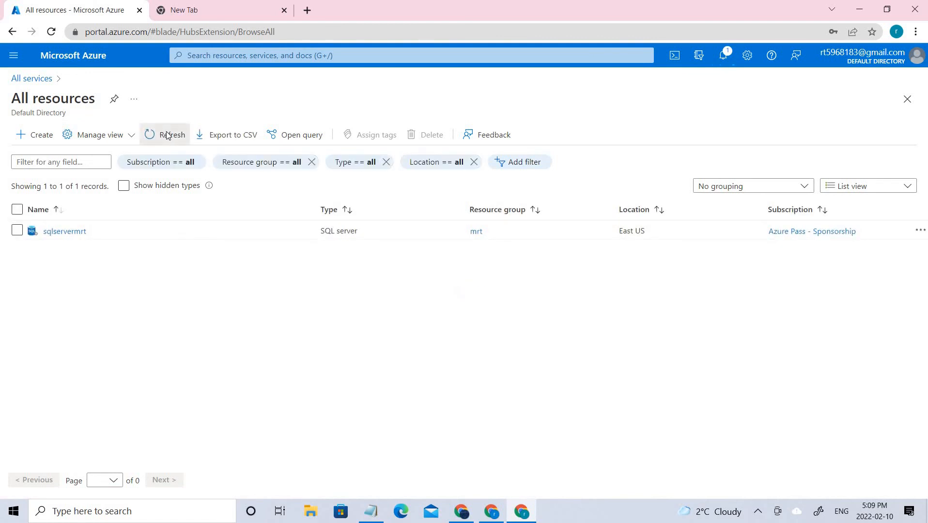
pyautogui.click(167, 135)
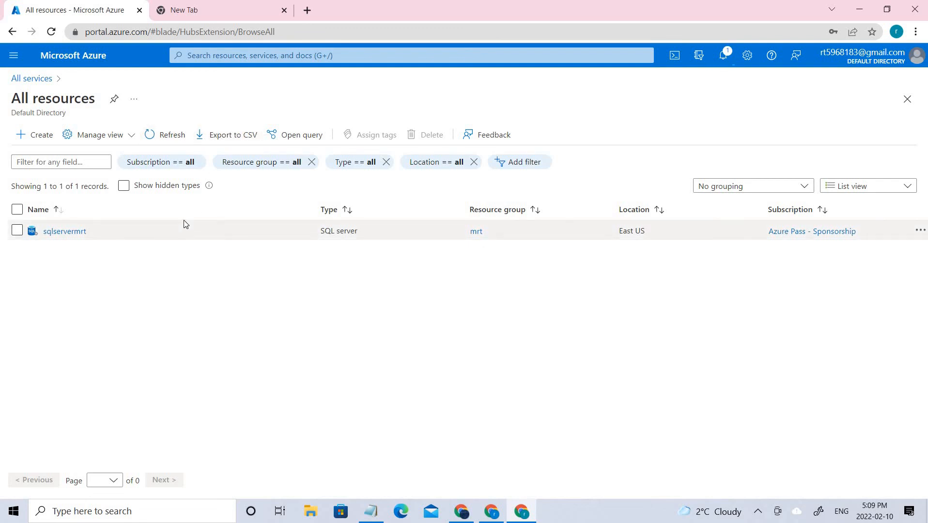
# Review the overview of SQL server sqlservermrt and return to the list of all resources
pyautogui.click(67, 231)
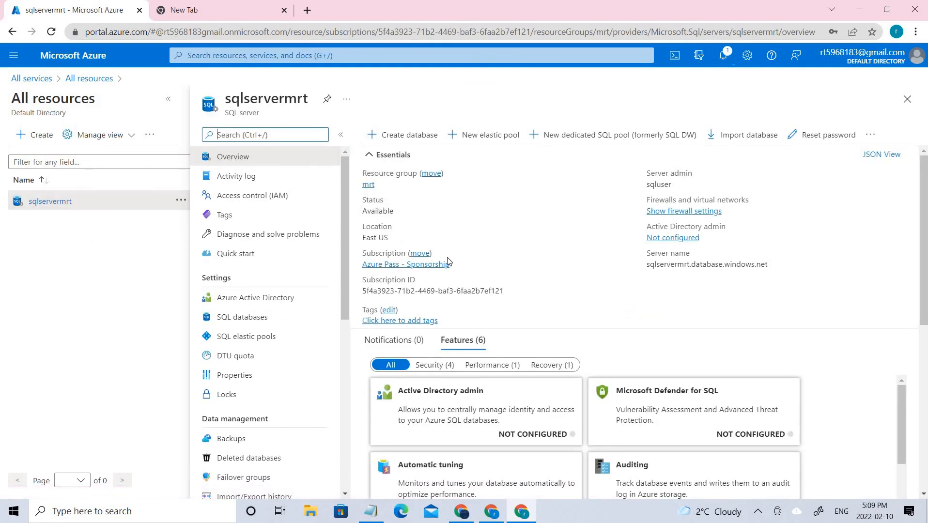
pyautogui.scroll(-1, 449, 263)
pyautogui.scroll(1, 450, 262)
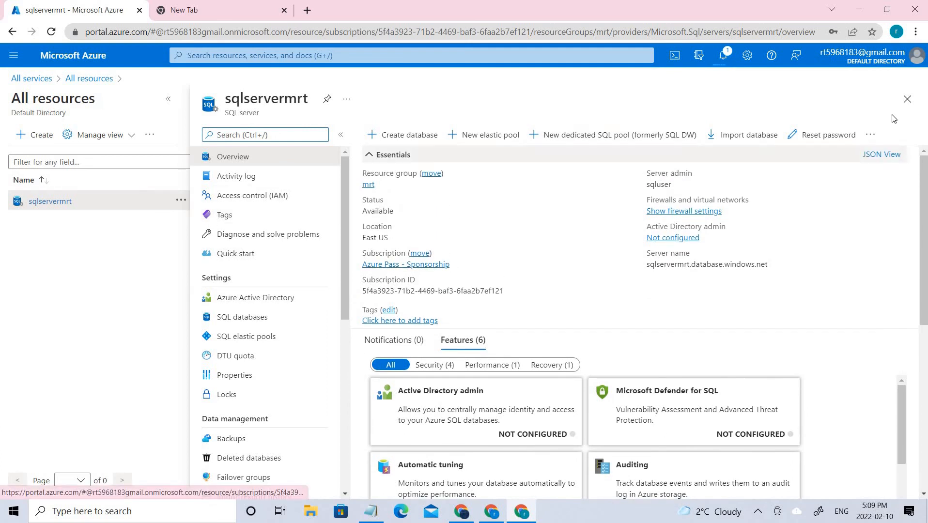
pyautogui.click(908, 99)
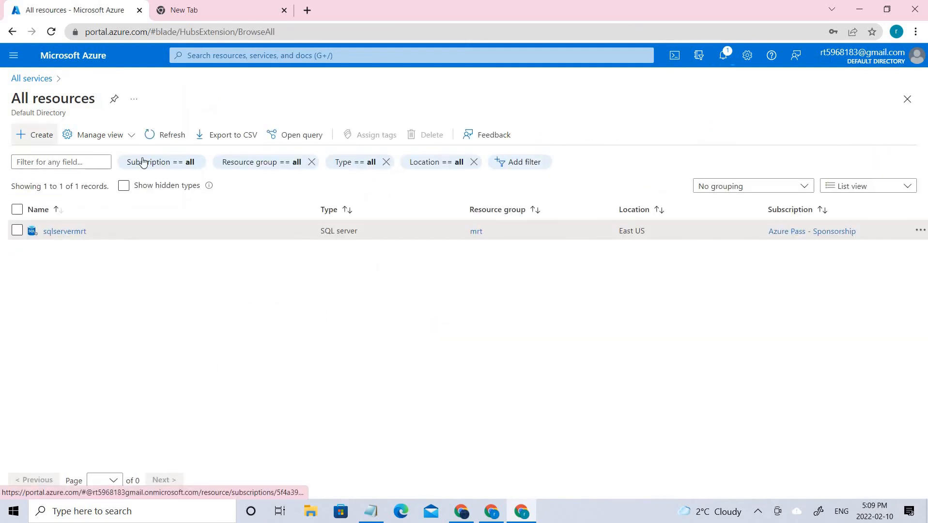
# Keep refreshing the list of all resources until the deployment of DB1 completes
pyautogui.click(177, 137)
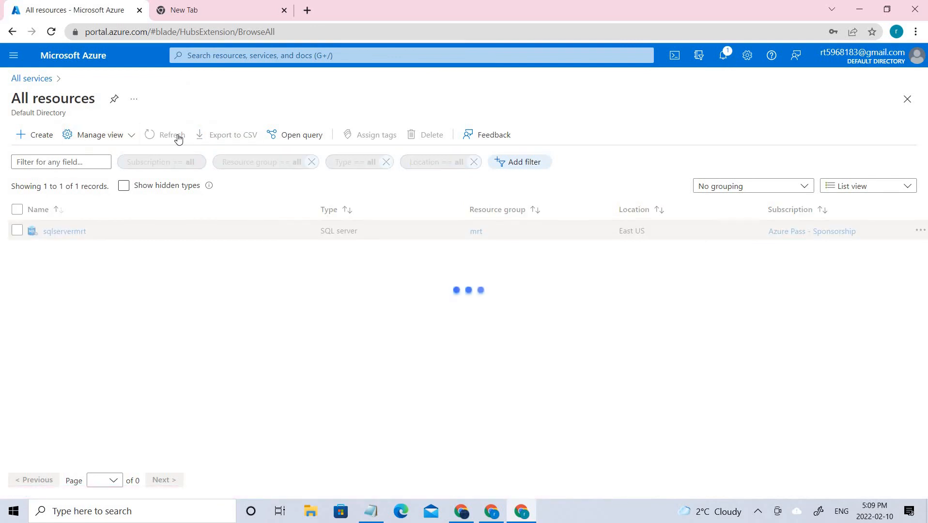
pyautogui.click(179, 138)
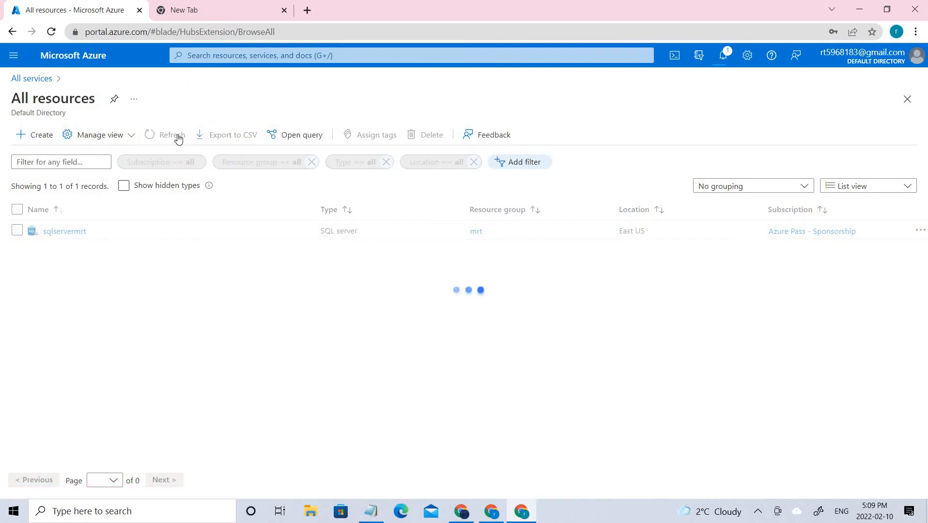
pyautogui.click(178, 139)
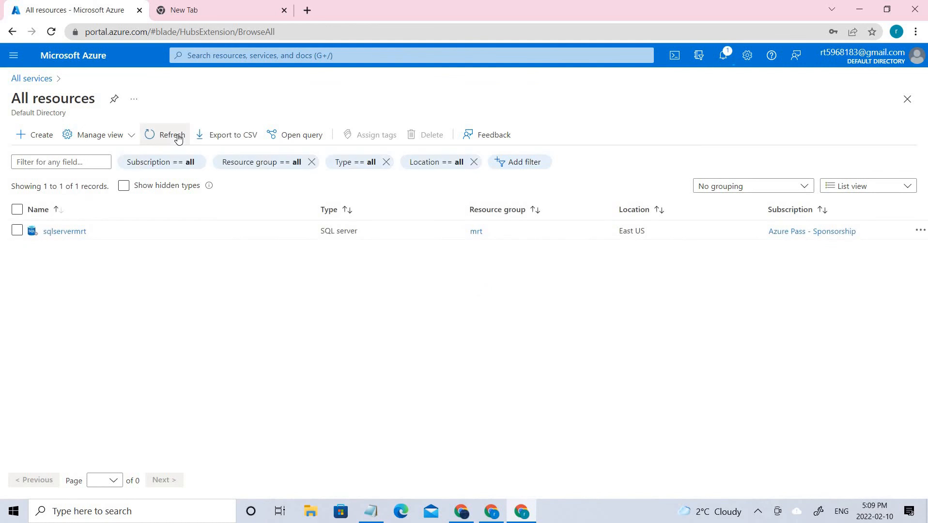
pyautogui.click(178, 139)
pyautogui.click(179, 138)
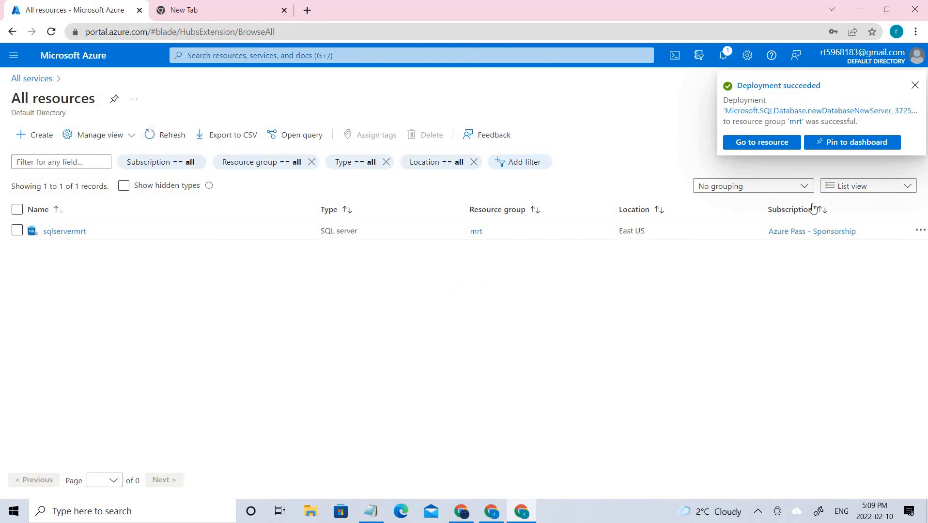
# Go to the deployed database DB1 and try to sign in to its query editor as sqluser, examining the sign-in message
pyautogui.click(769, 141)
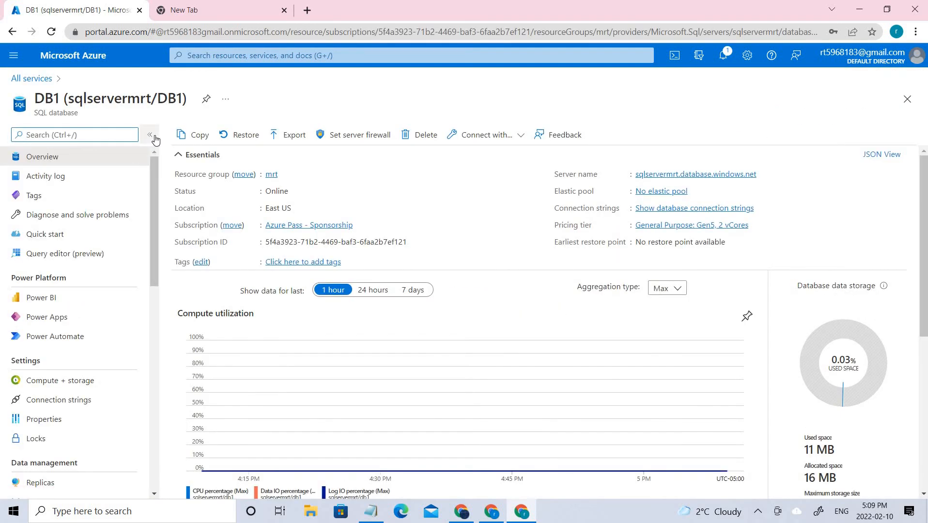
pyautogui.click(84, 259)
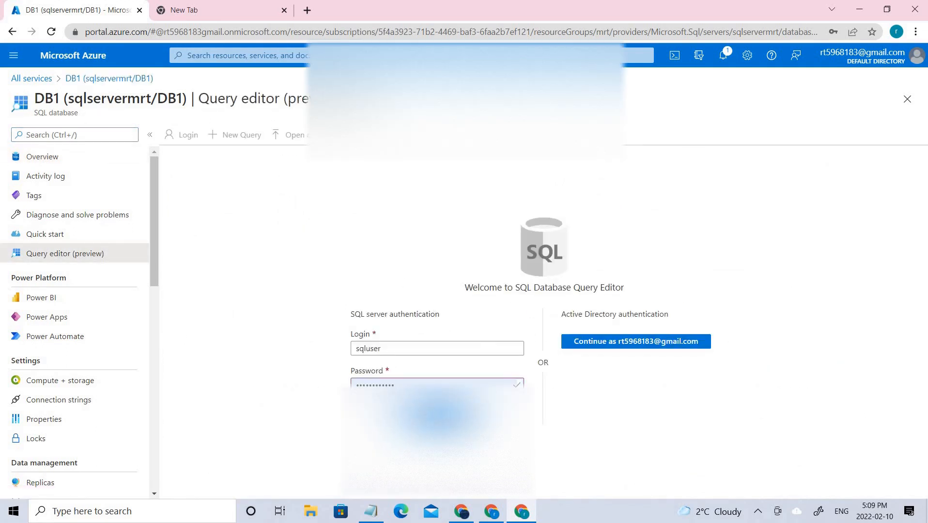
pyautogui.press('Return')
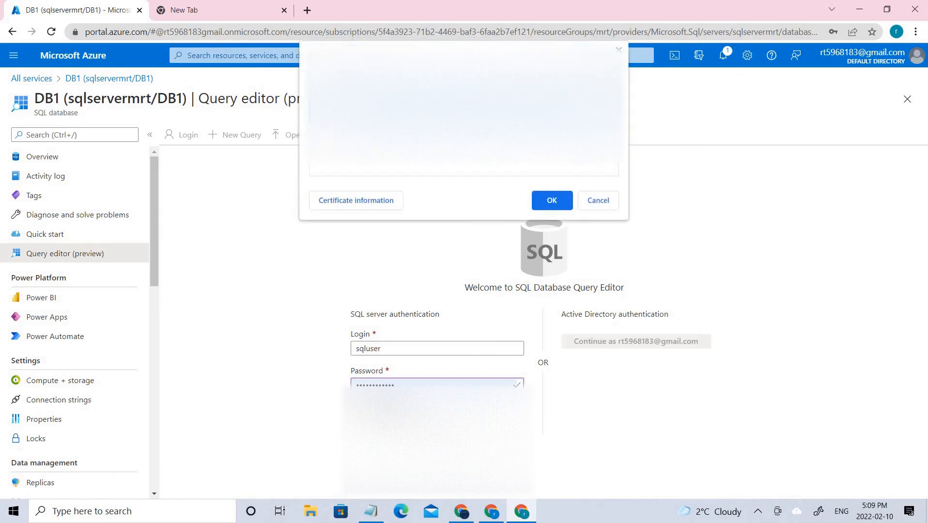
pyautogui.click(555, 203)
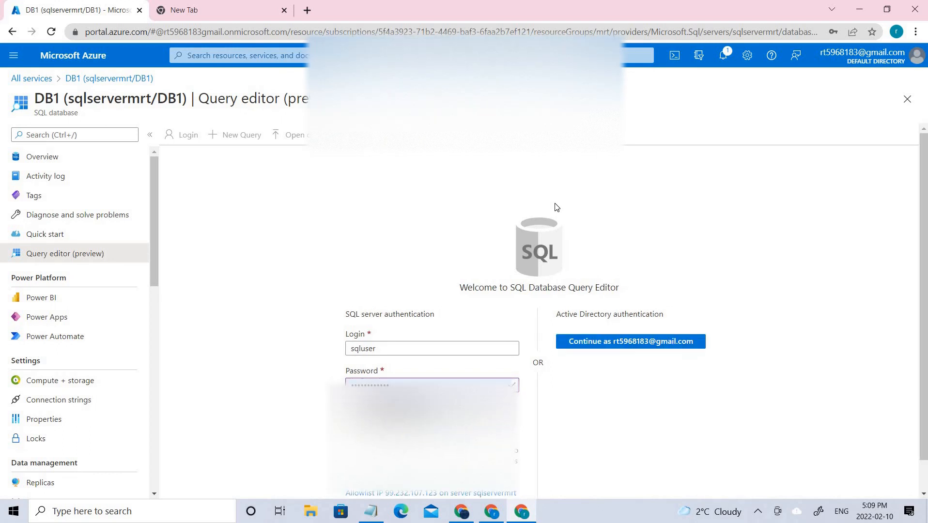
pyautogui.scroll(-2, 403, 367)
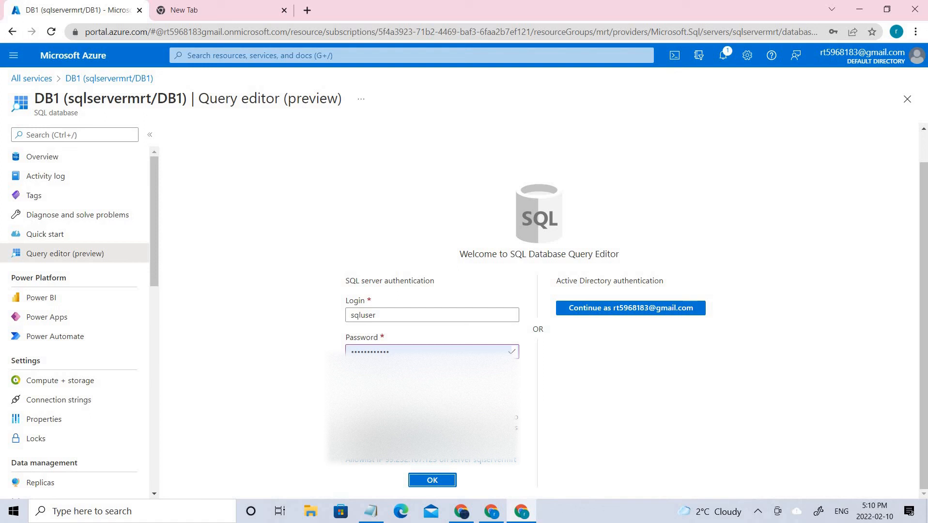
pyautogui.moveTo(363, 375); pyautogui.dragTo(467, 395)
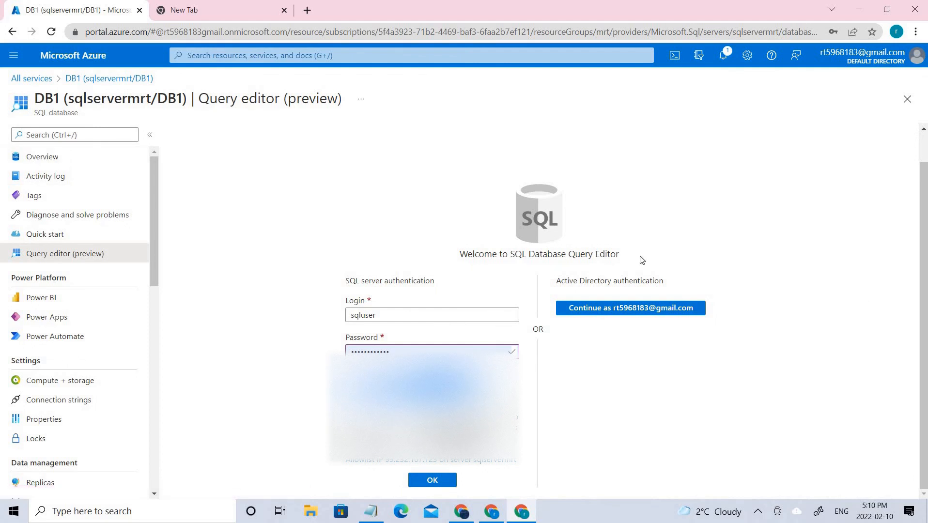
# Add the current client IP address to the server firewall settings of sqlservermrt from DB1's overview and save the rules
pyautogui.click(105, 154)
pyautogui.click(511, 101)
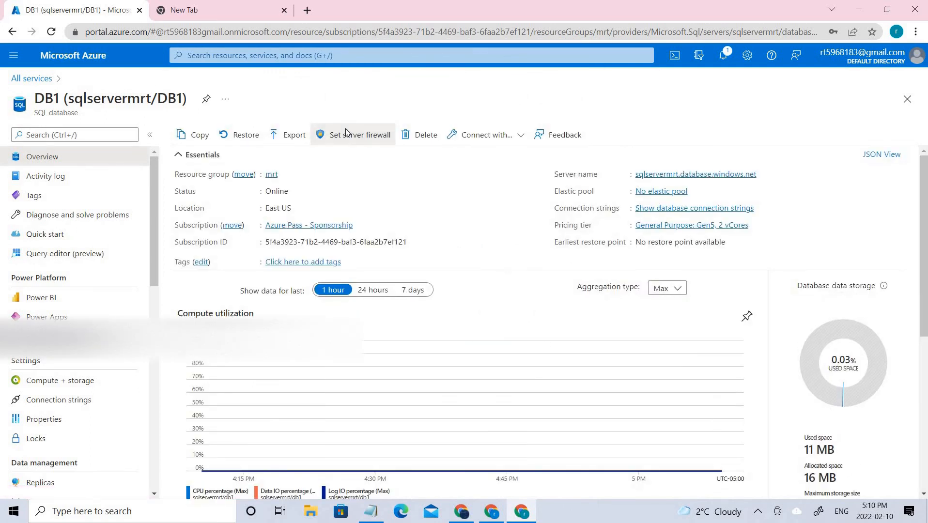
pyautogui.click(347, 134)
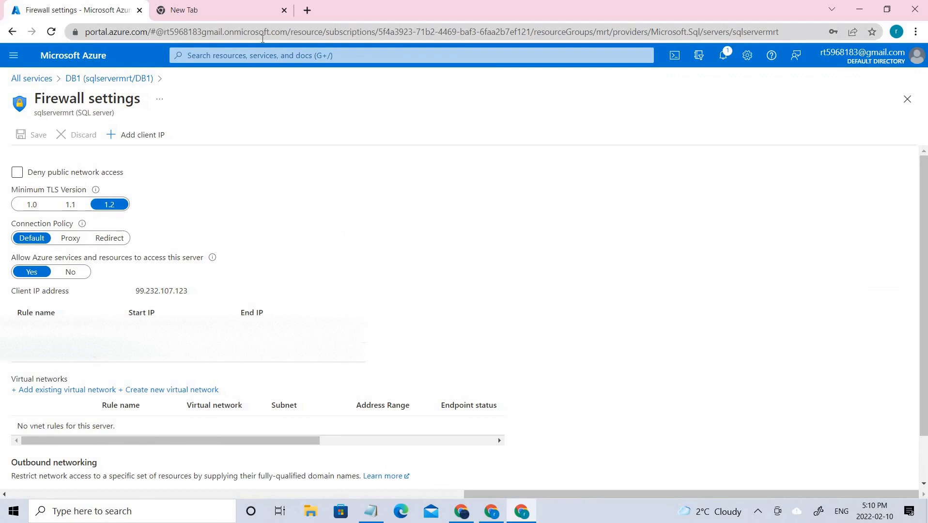
pyautogui.scroll(-2, 75, 253)
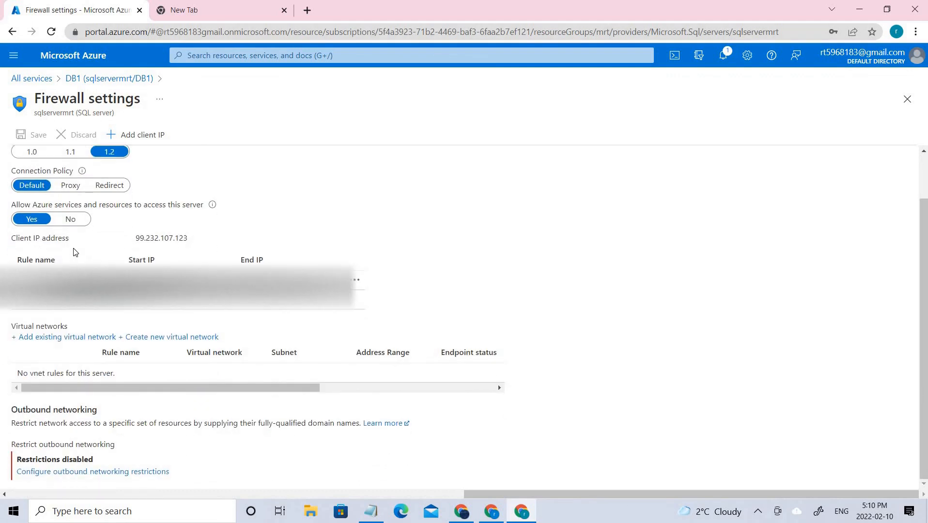
pyautogui.scroll(2, 75, 252)
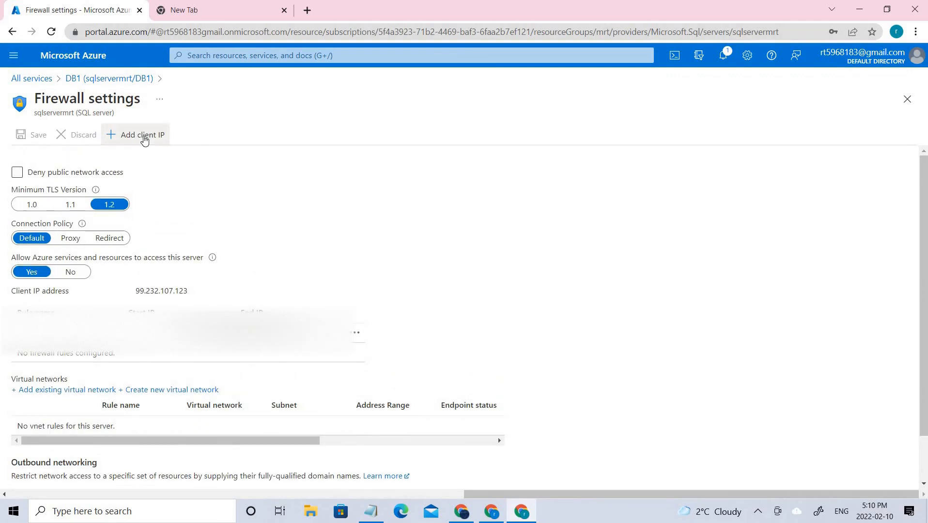
pyautogui.click(144, 137)
pyautogui.scroll(-2, 373, 220)
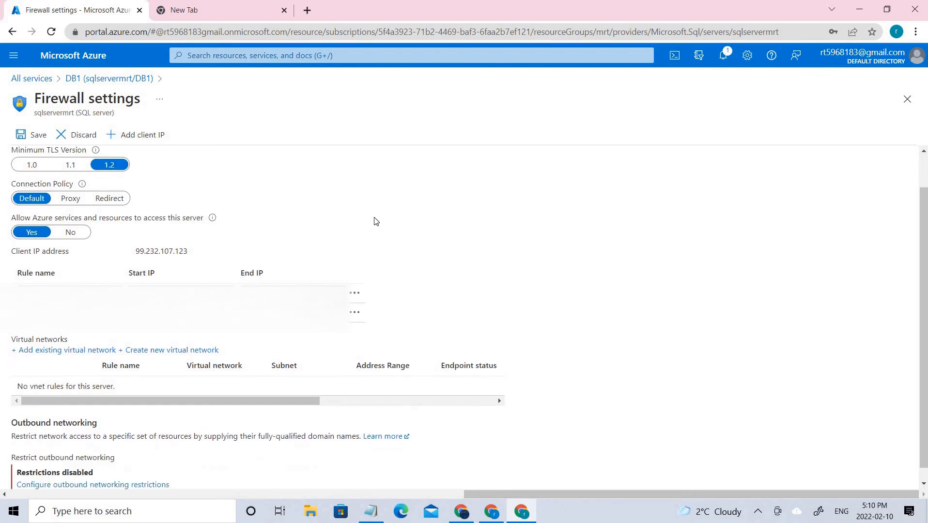
pyautogui.scroll(2, 352, 210)
pyautogui.click(20, 138)
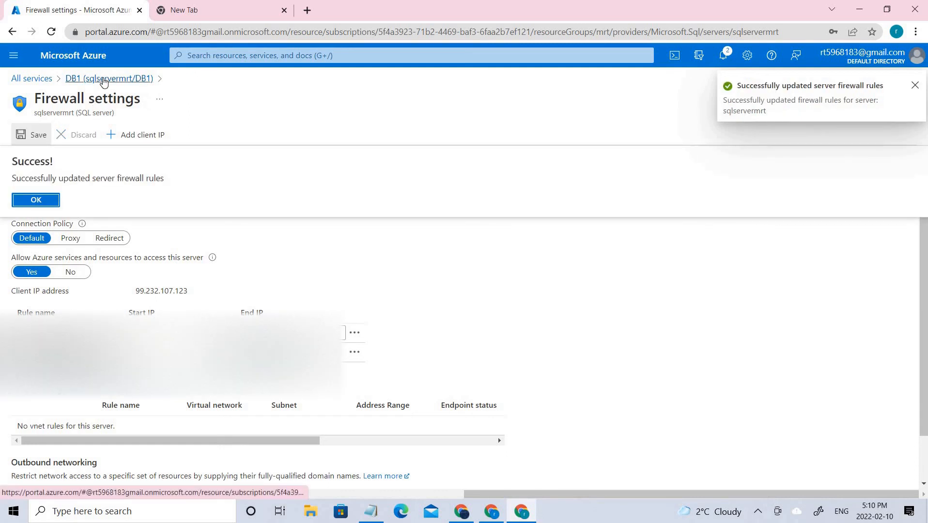
# Return to DB1's query editor and sign in as sqluser with SQL server authentication
pyautogui.click(104, 80)
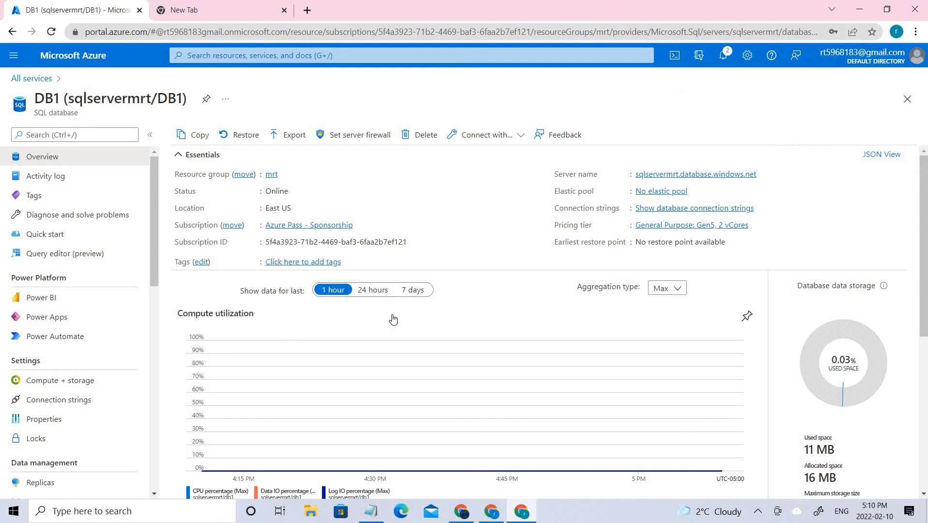
pyautogui.click(111, 254)
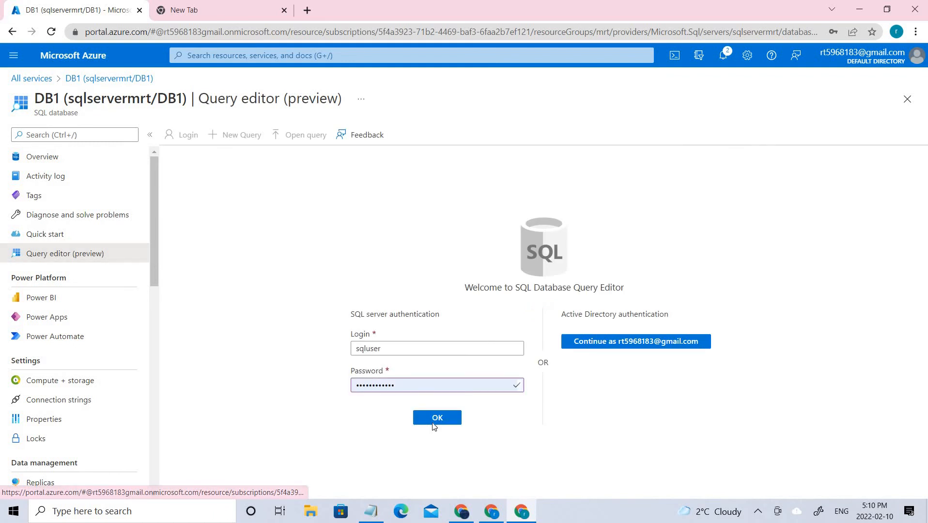
pyautogui.click(435, 418)
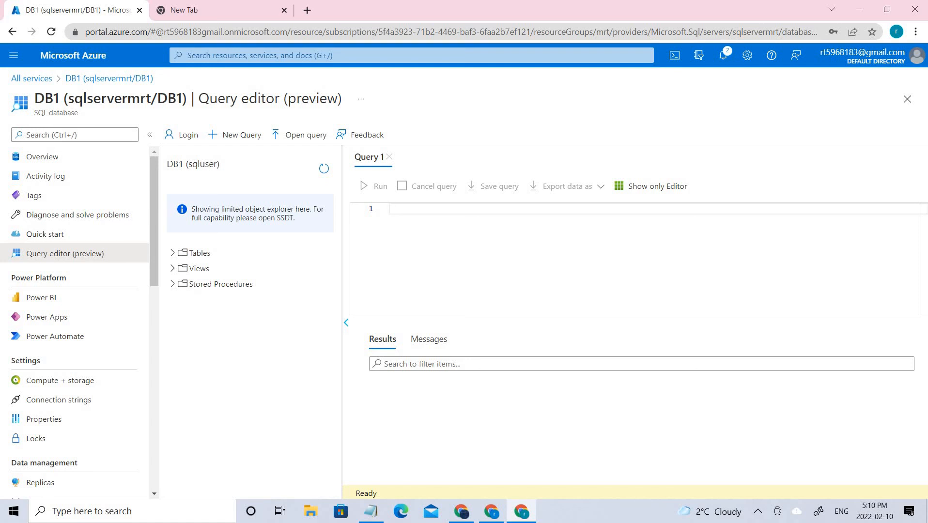
# Run a query for the top 20 category and product names, joining SalesLT.ProductCategory and SalesLT.Product on productcategoryid, and review the results
pyautogui.hotkey('alt', 'Tab')
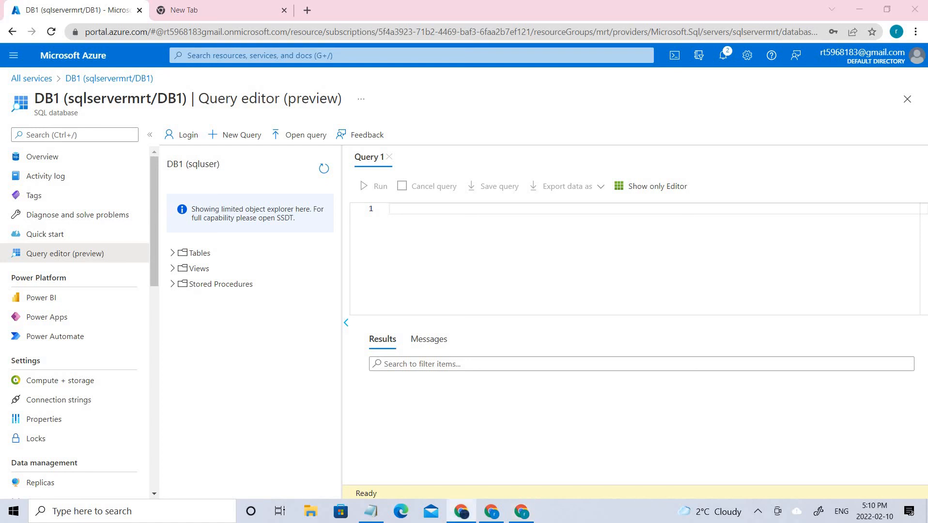
pyautogui.click(664, 284)
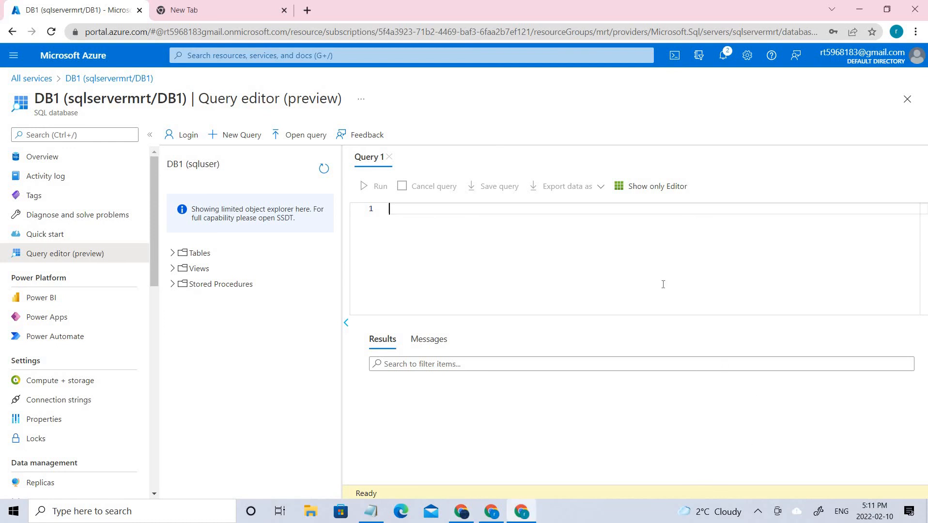
pyautogui.write('SELECT TOP 20 pc.Name as CategoryName, p.name as ProductName FROM SalesLT.ProductCategory pc JOIN SalesLT.Product p ON pc.productcategoryid = p.productcategoryid;')
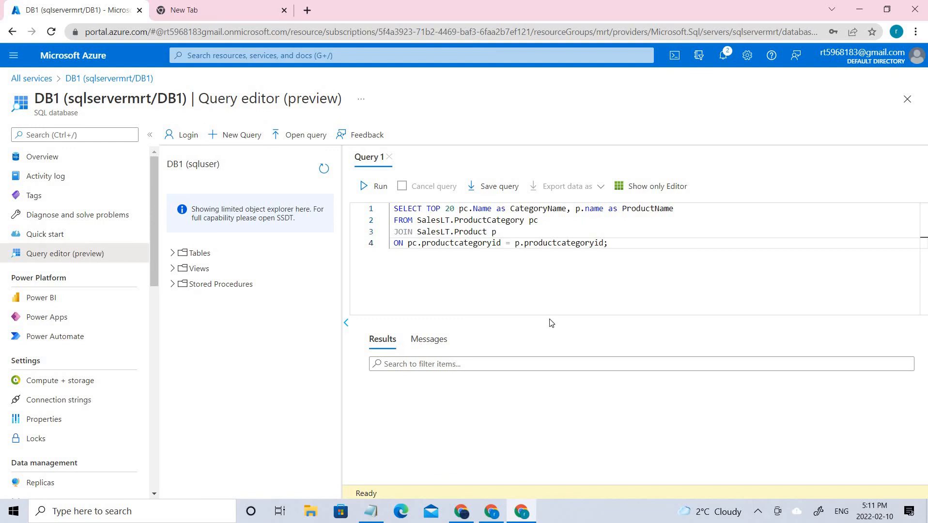
pyautogui.click(368, 193)
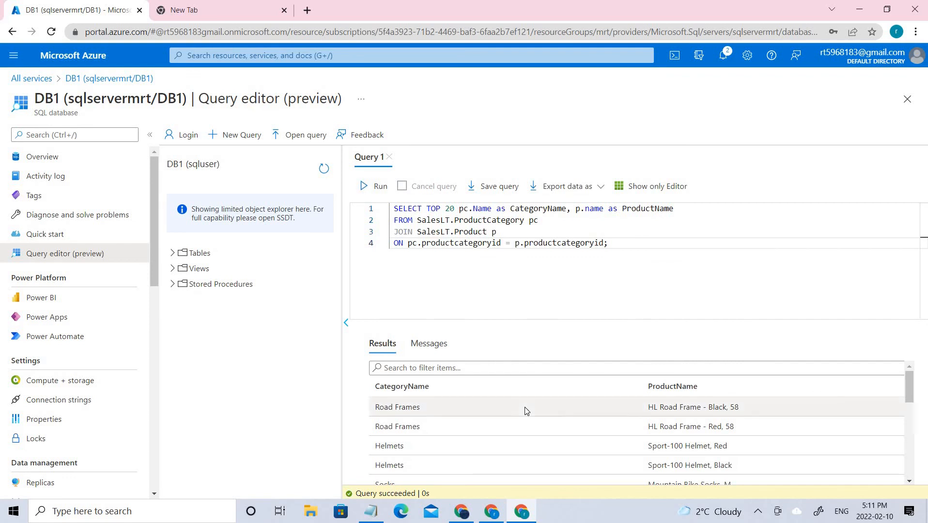
pyautogui.scroll(-3, 485, 410)
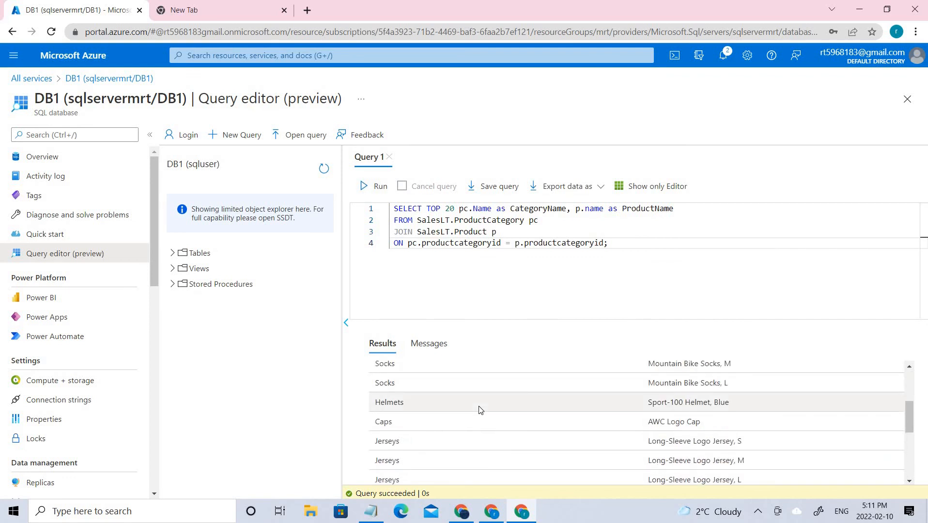